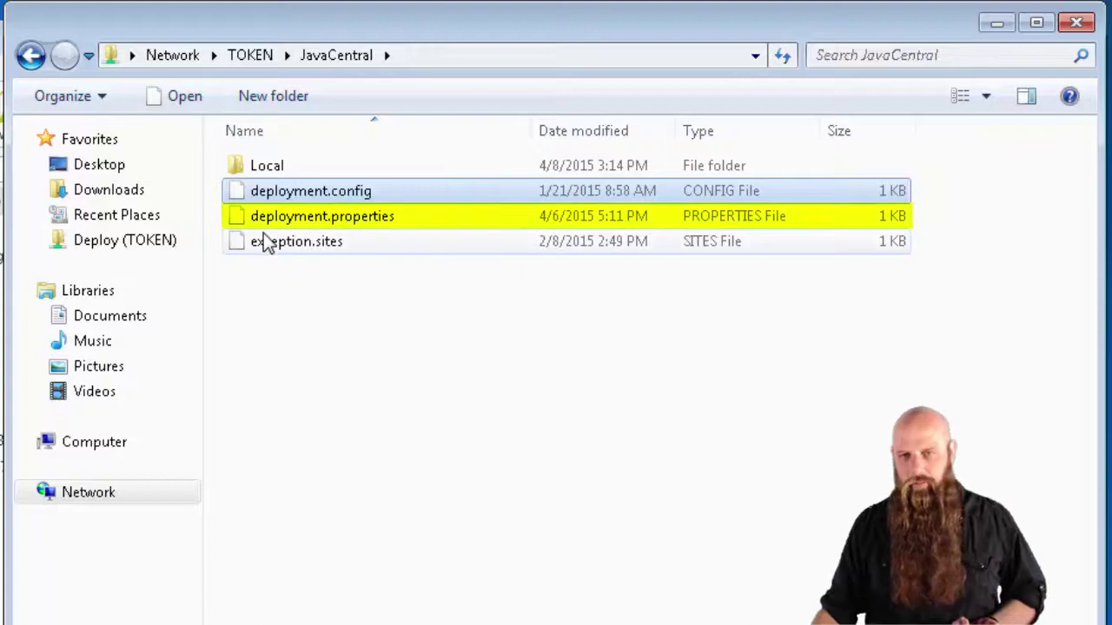
# Review the contents of deployment.config from the JavaCentral share in Notepad++, and close the editor.
pyautogui.rightClick(279, 194)
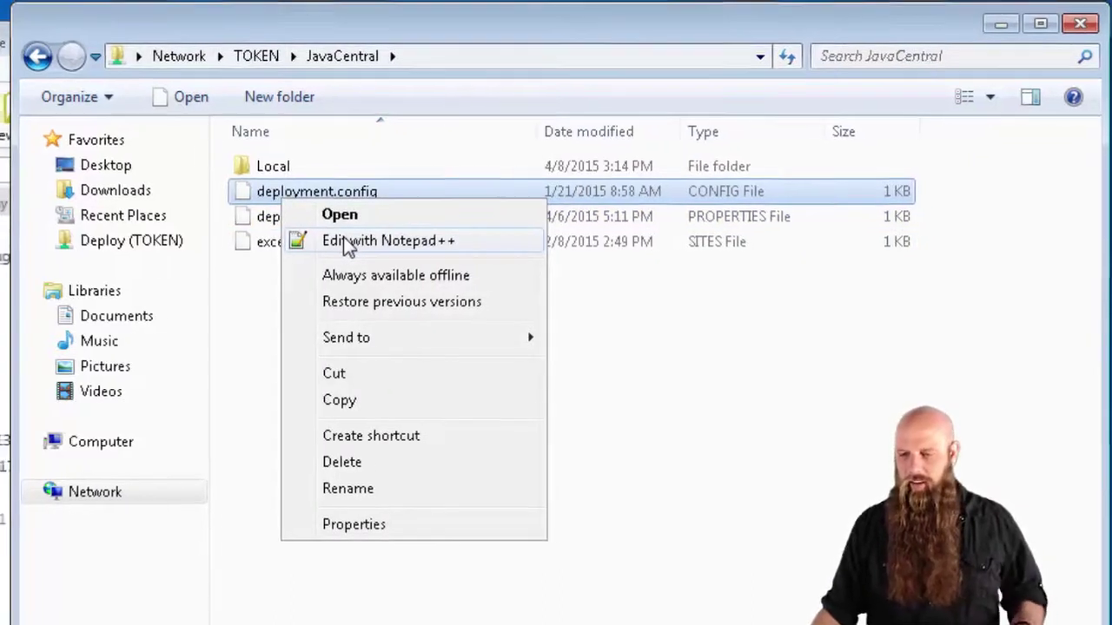
pyautogui.click(347, 241)
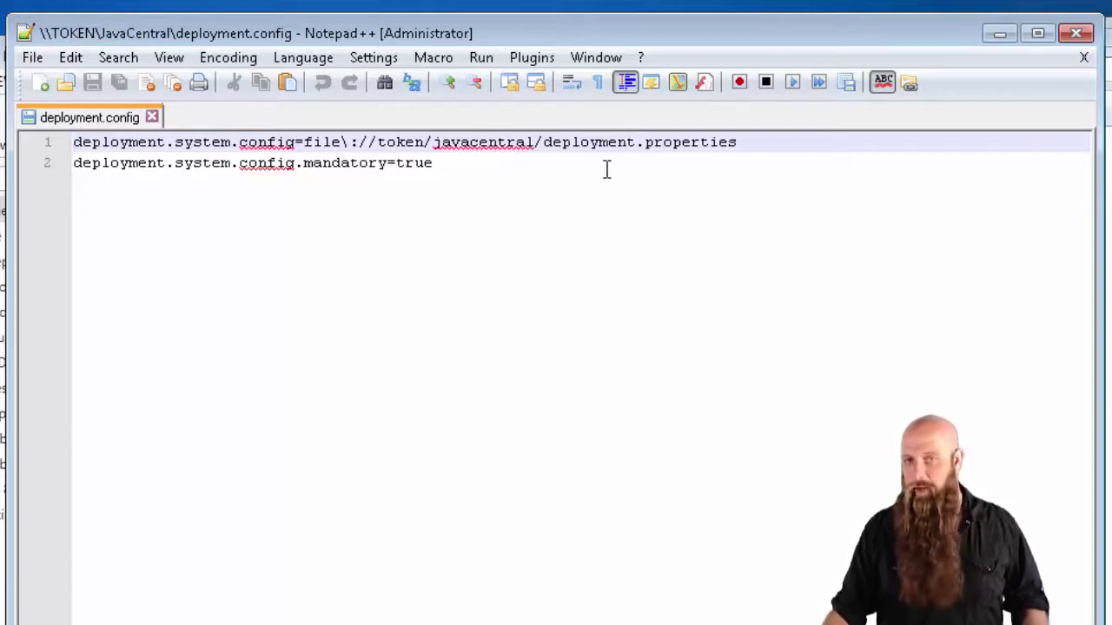
pyautogui.tripleClick(448, 173)
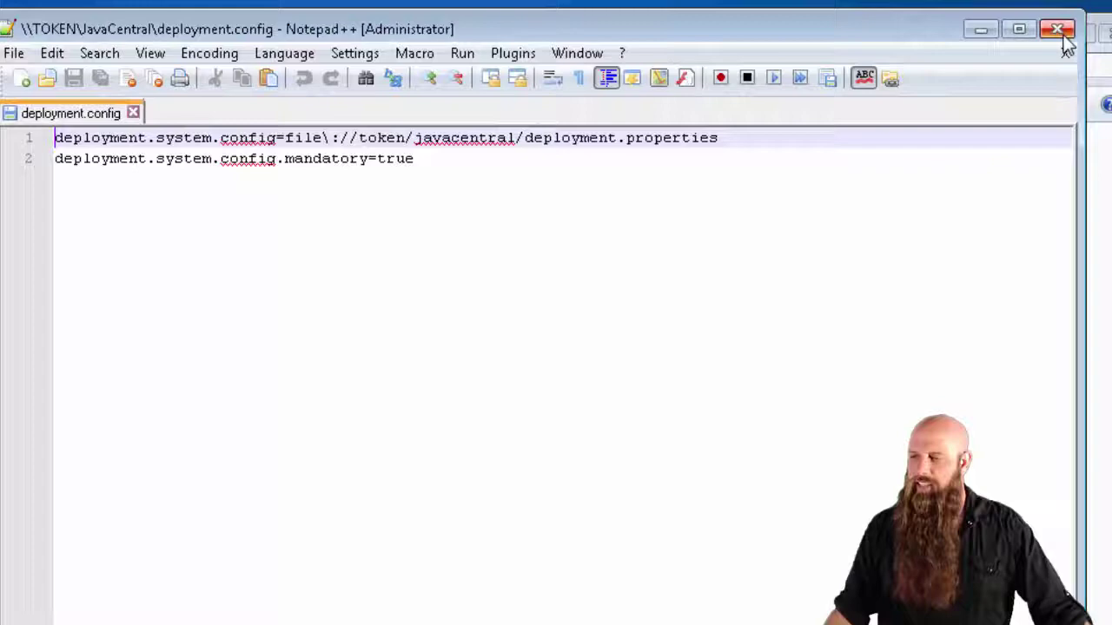
pyautogui.click(1057, 31)
# Open deployment.properties from the JavaCentral share in Notepad++ to review its Java settings.
pyautogui.rightClick(315, 217)
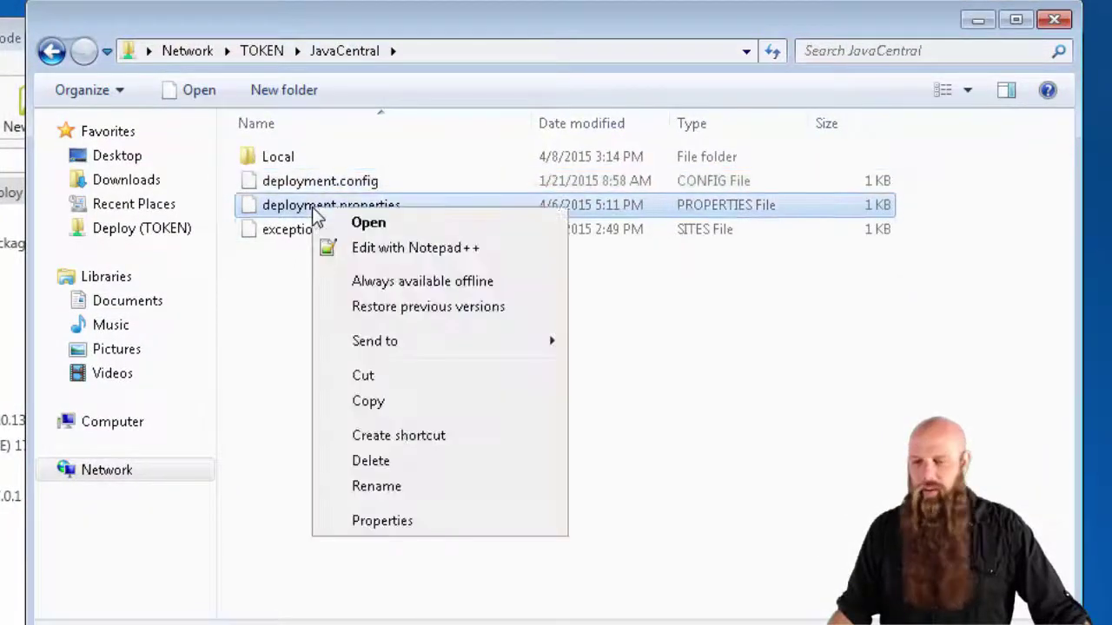
pyautogui.click(374, 250)
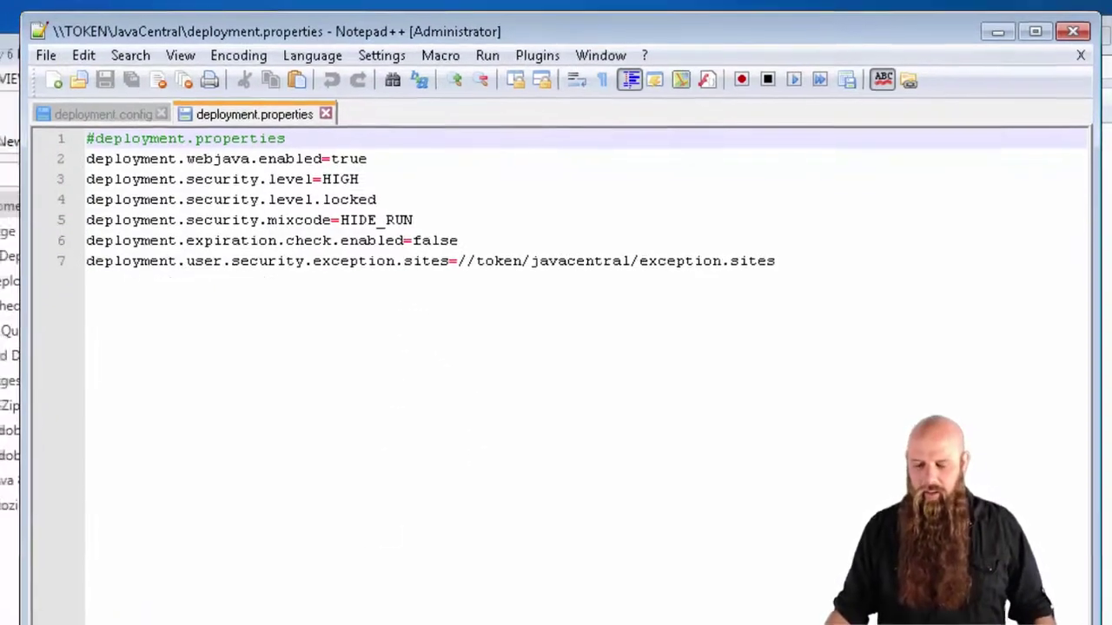
# Switch to the browser and examine Oracle's deployment properties reference, then return to deployment.properties in Notepad++ and close the editor.
pyautogui.hotkey('alt', 'Tab')
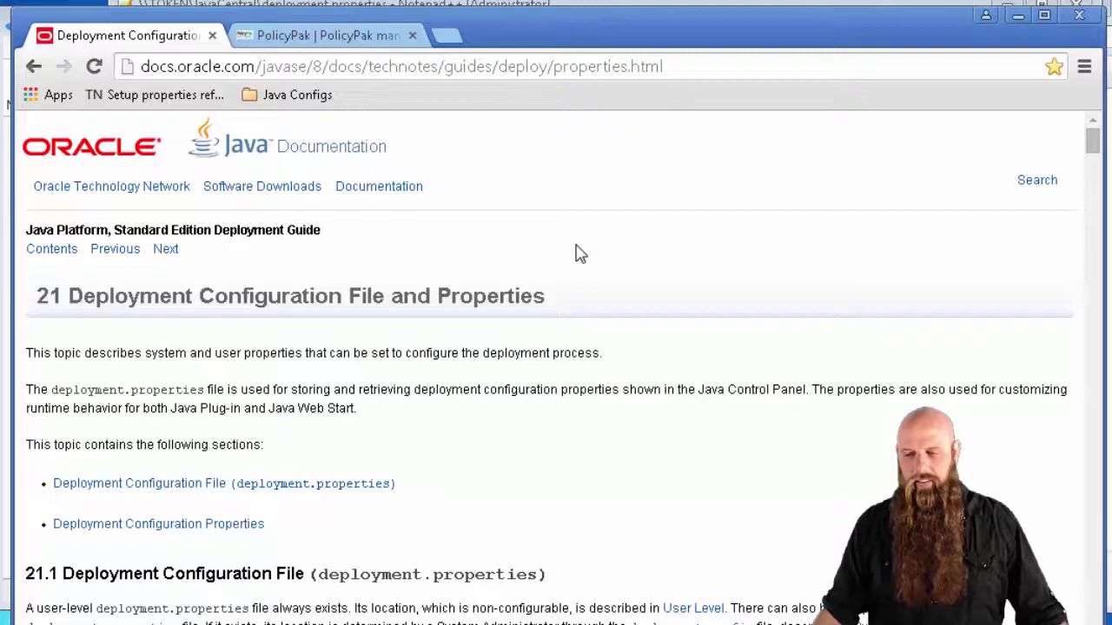
pyautogui.scroll(-5, 620, 445)
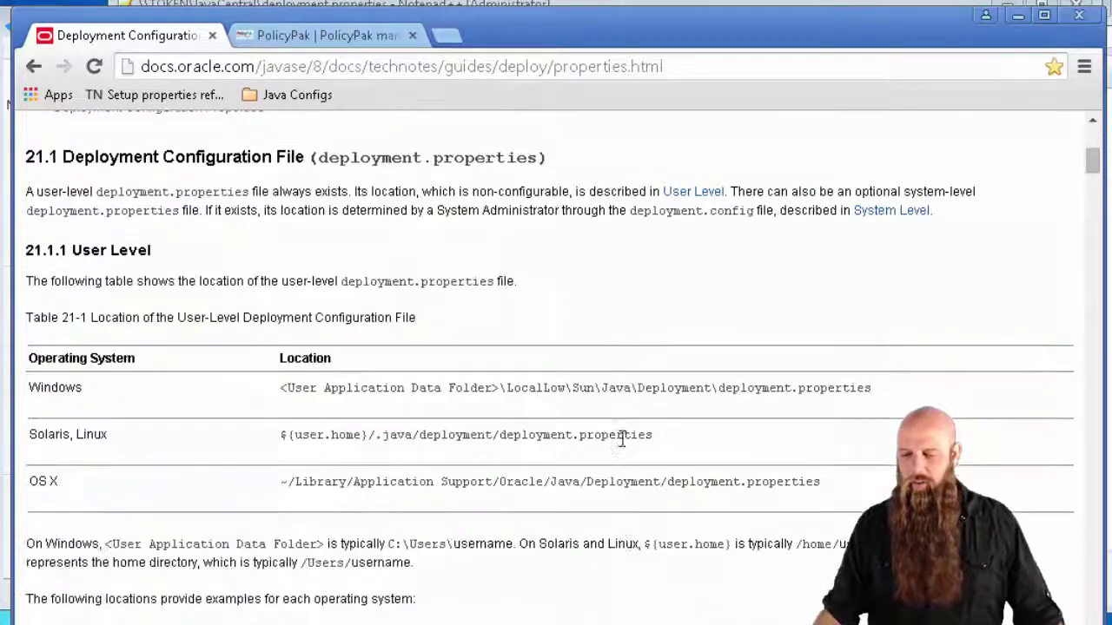
pyautogui.scroll(-20, 622, 441)
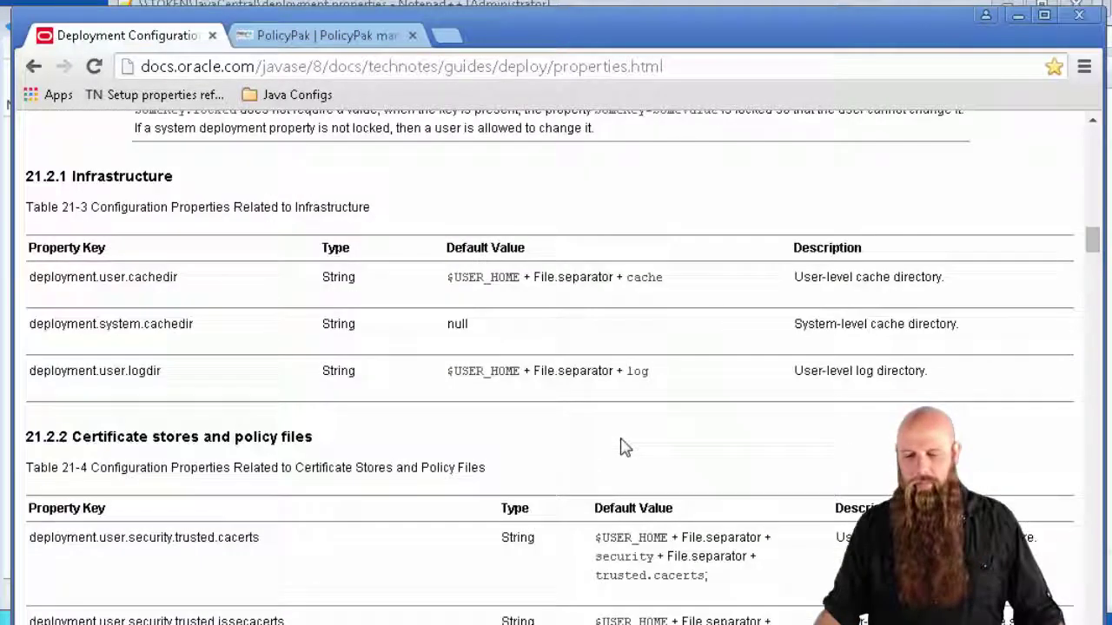
pyautogui.scroll(-11, 622, 446)
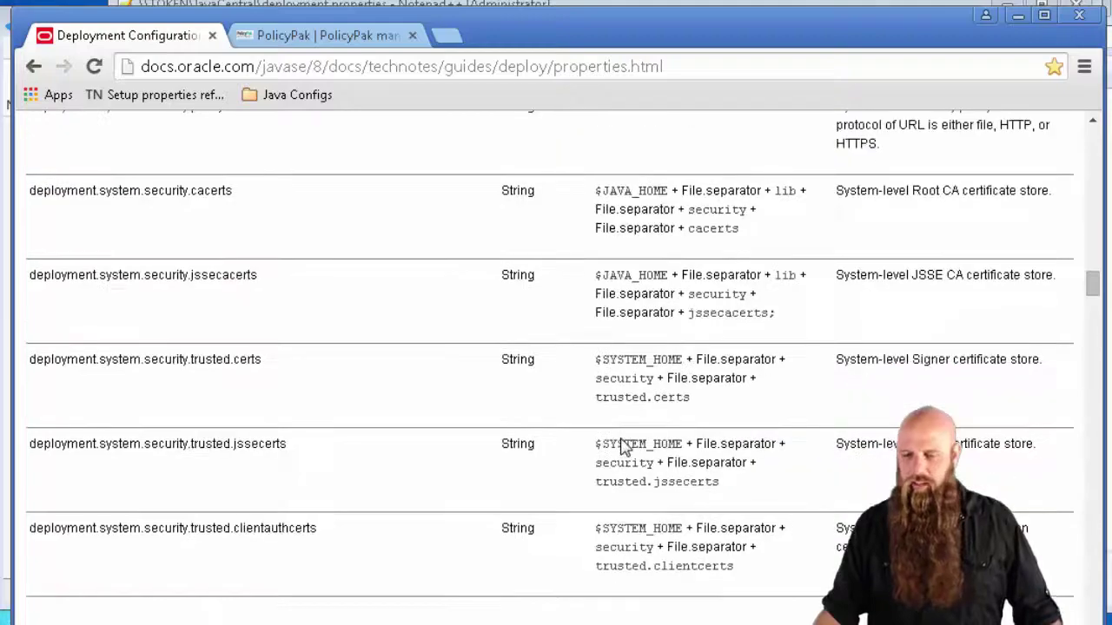
pyautogui.scroll(-3, 622, 446)
pyautogui.scroll(-4, 660, 434)
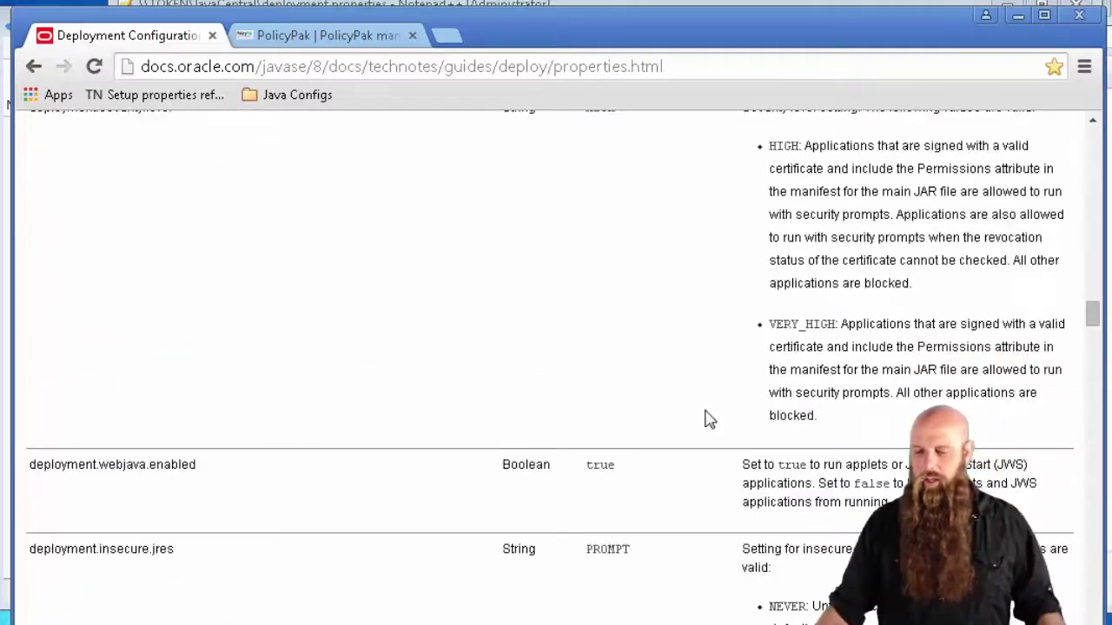
pyautogui.click(990, 3)
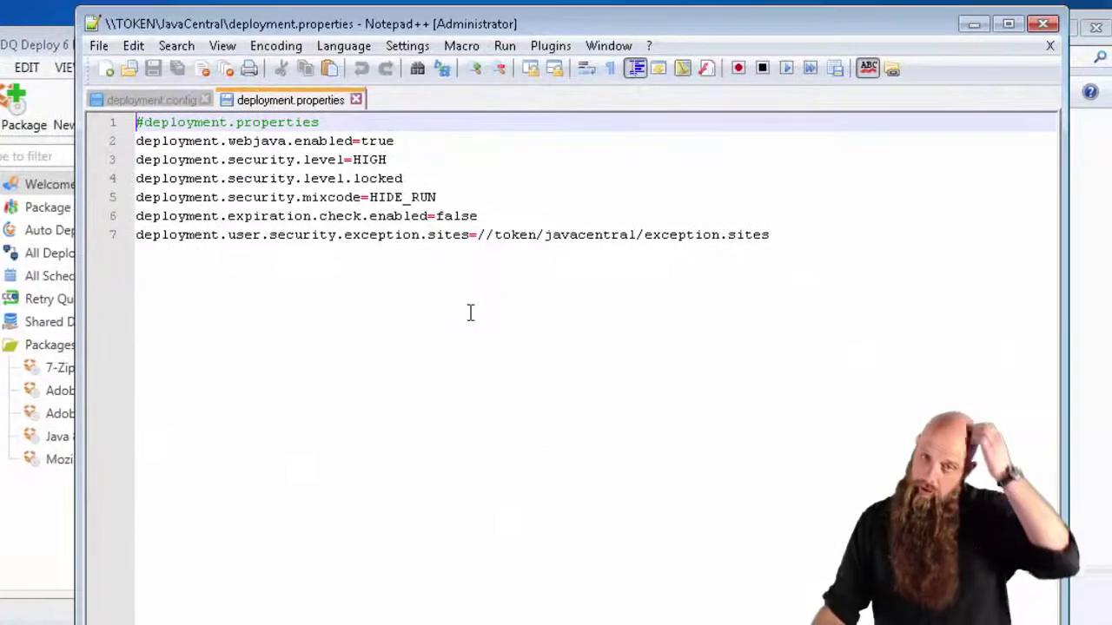
pyautogui.click(1045, 23)
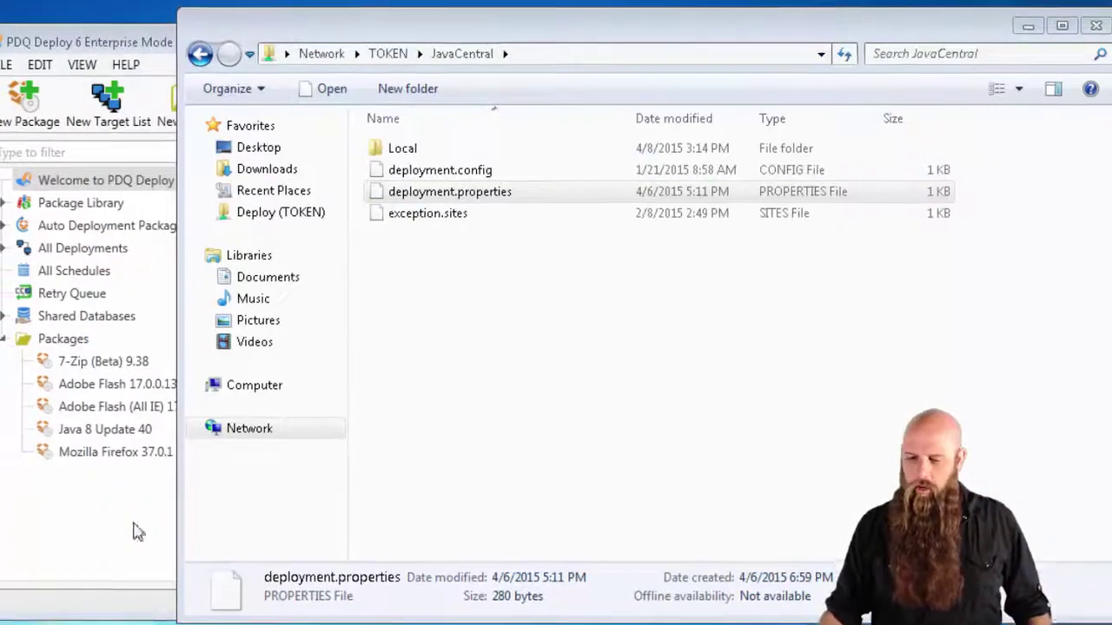
# Switch to PDQ Deploy and create a new package named "Central Java Config" in the Packages folder.
pyautogui.click(136, 531)
pyautogui.click(57, 344)
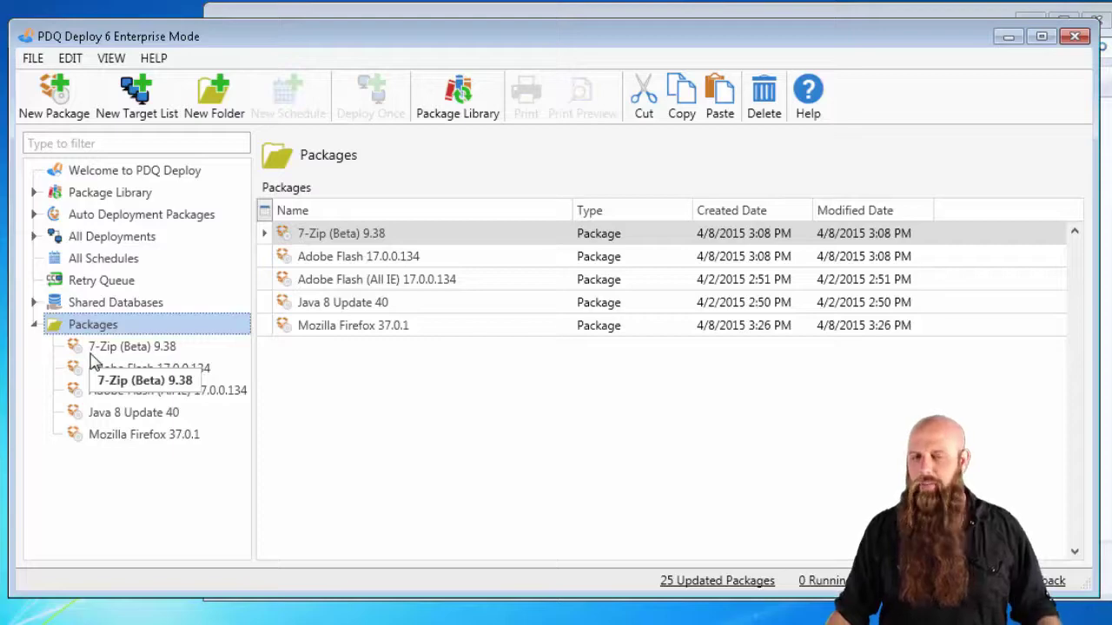
pyautogui.click(48, 97)
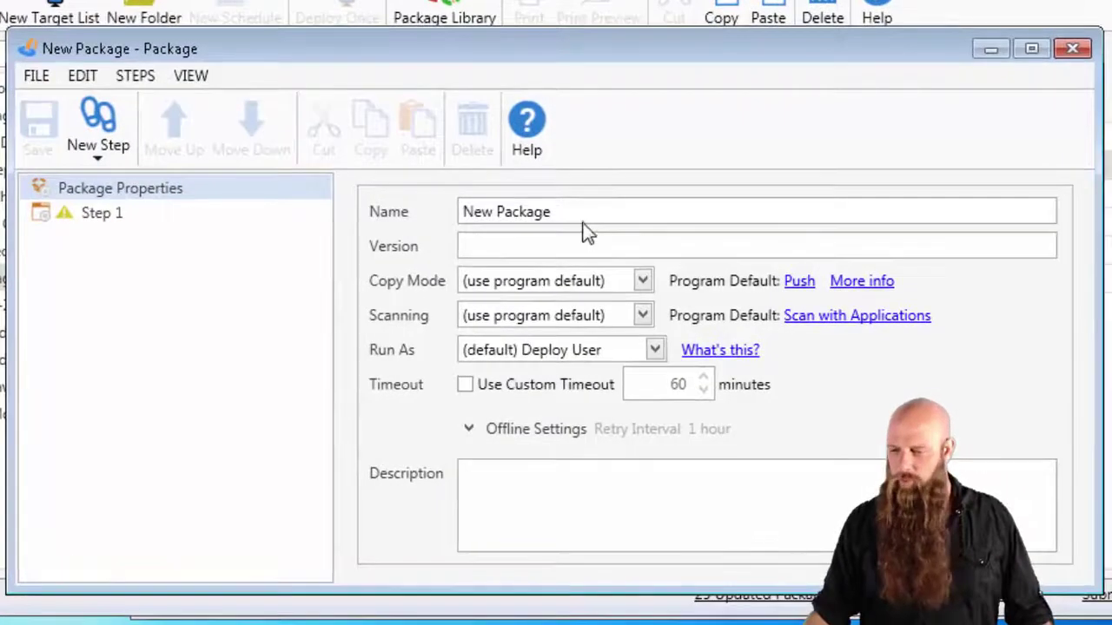
pyautogui.moveTo(558, 233); pyautogui.dragTo(443, 250)
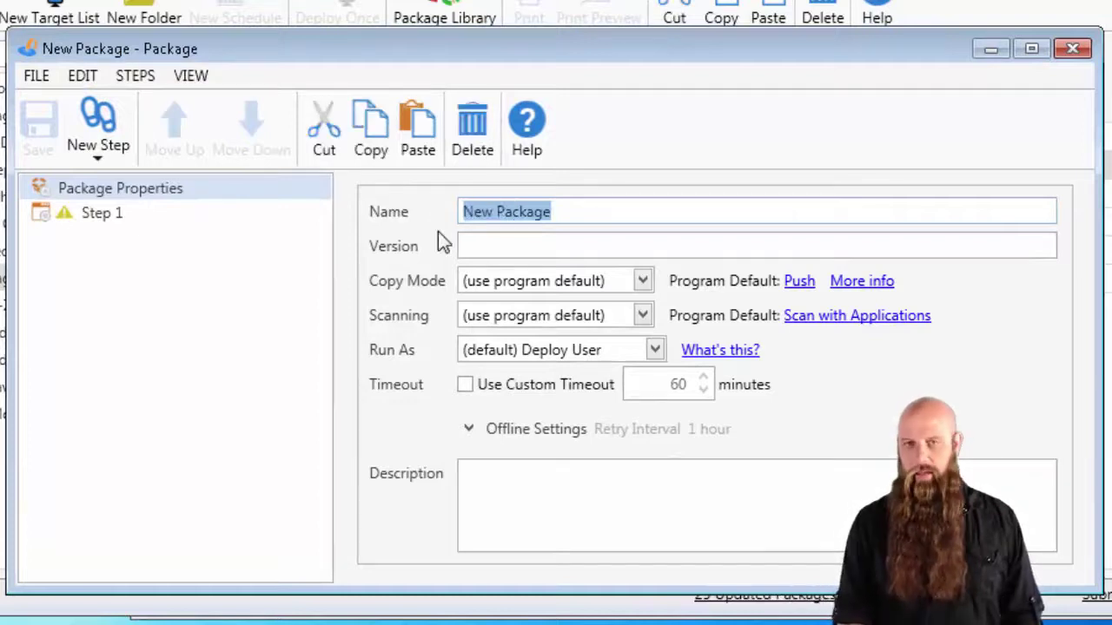
pyautogui.write('Central')
pyautogui.press('BackSpace')
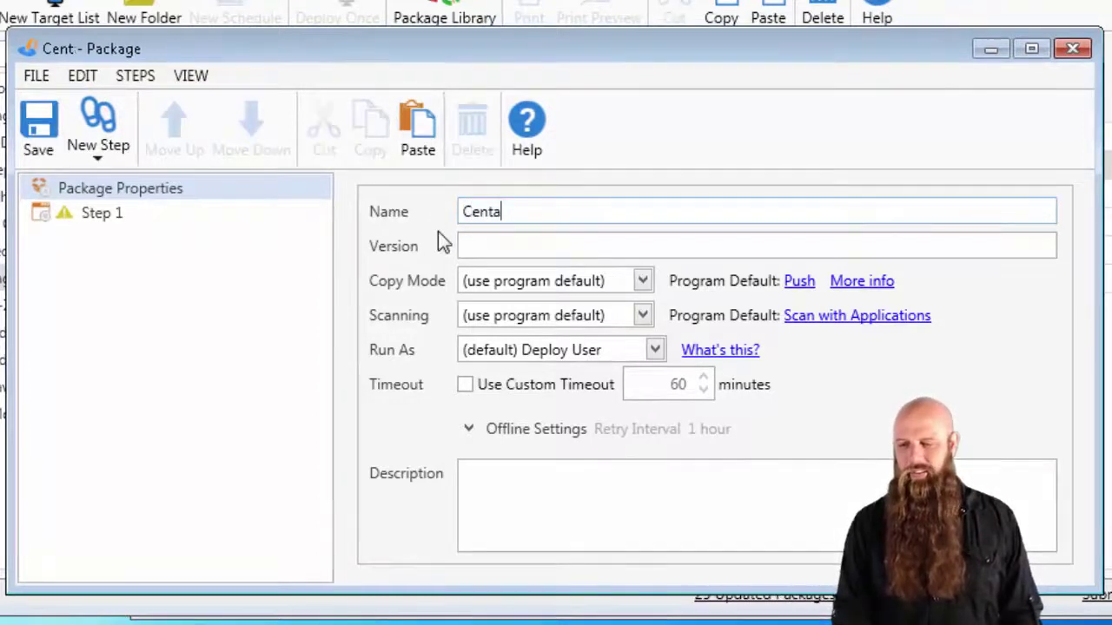
pyautogui.write('ral Jav')
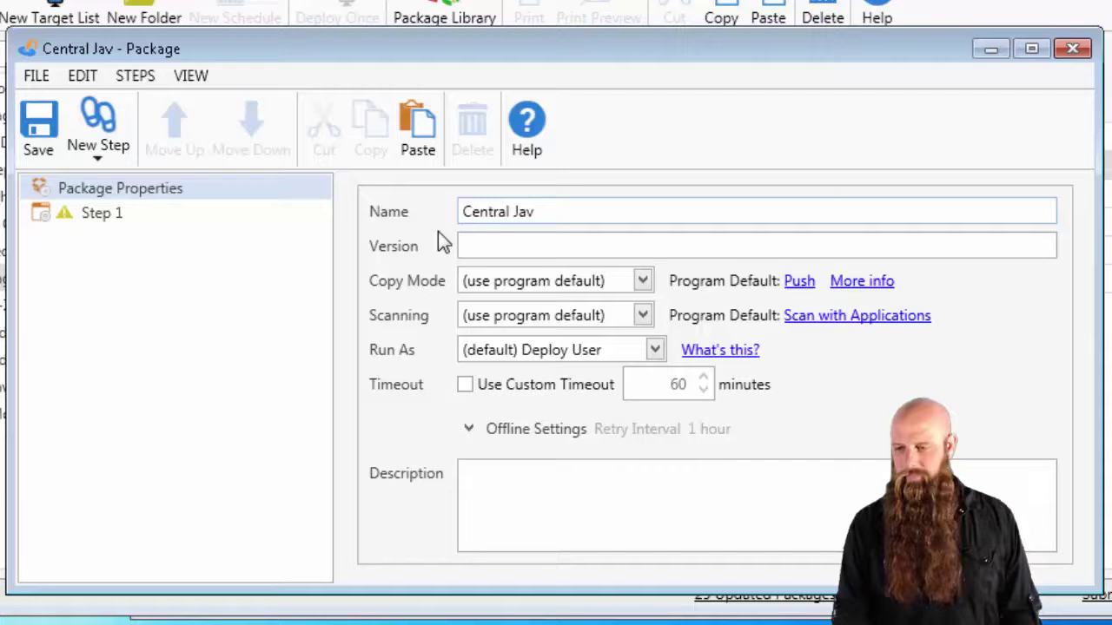
pyautogui.write('a Config')
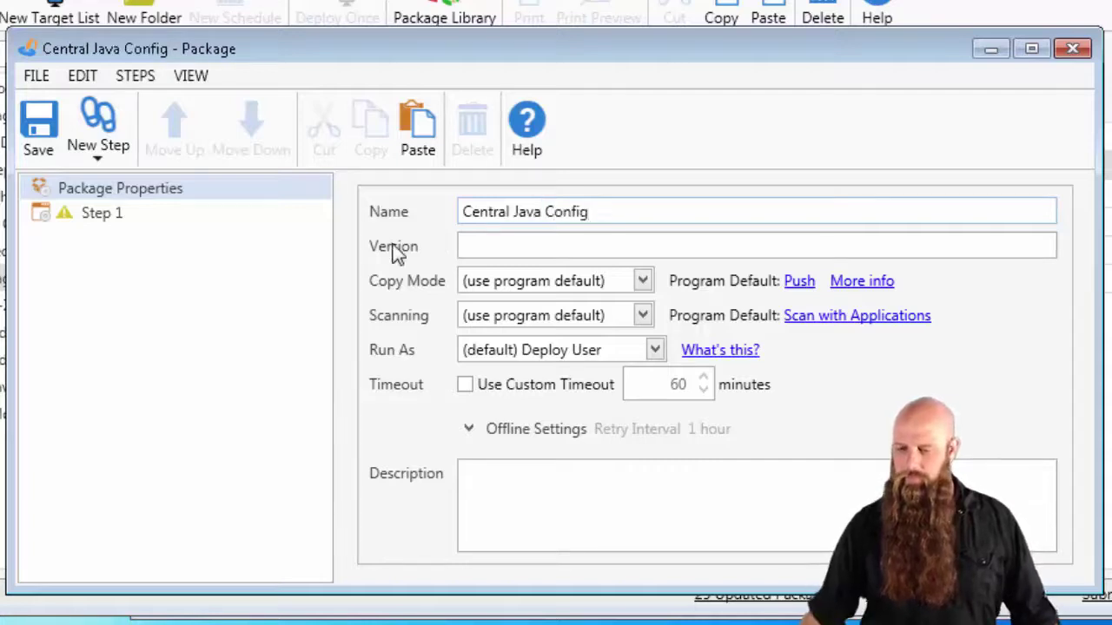
# Add a File Copy step to the package and delete the empty install step.
pyautogui.click(97, 157)
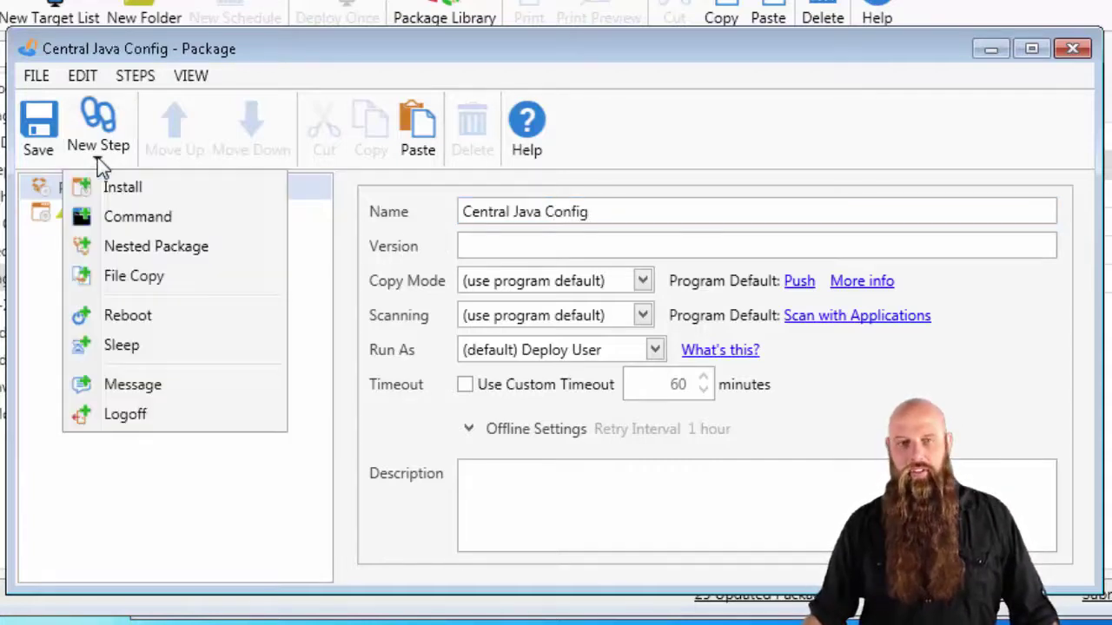
pyautogui.click(130, 276)
pyautogui.click(83, 236)
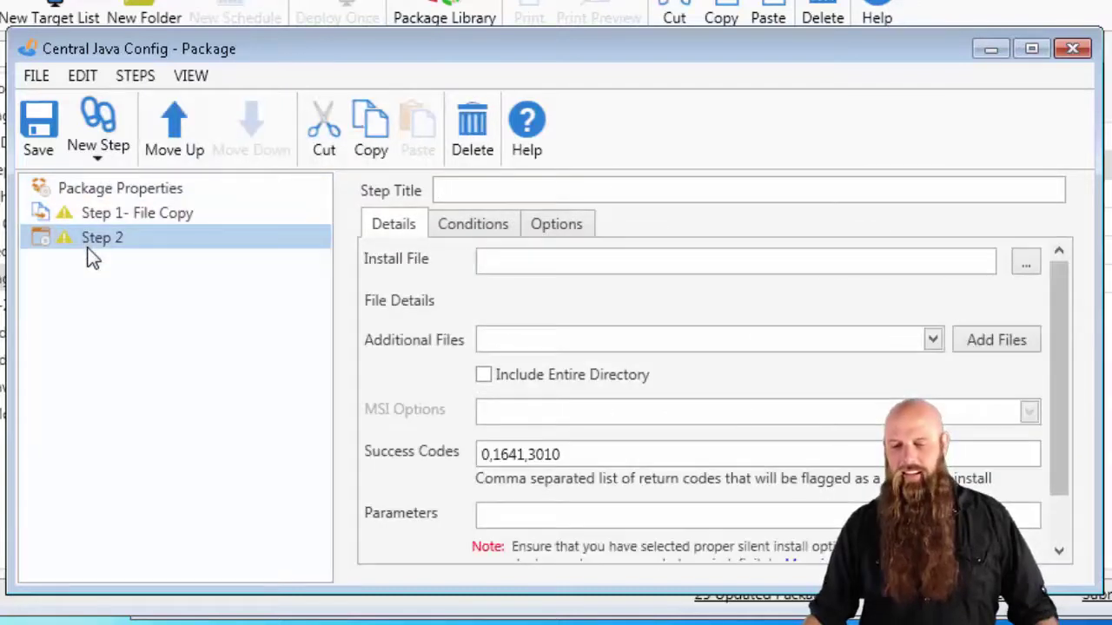
pyautogui.press('Delete')
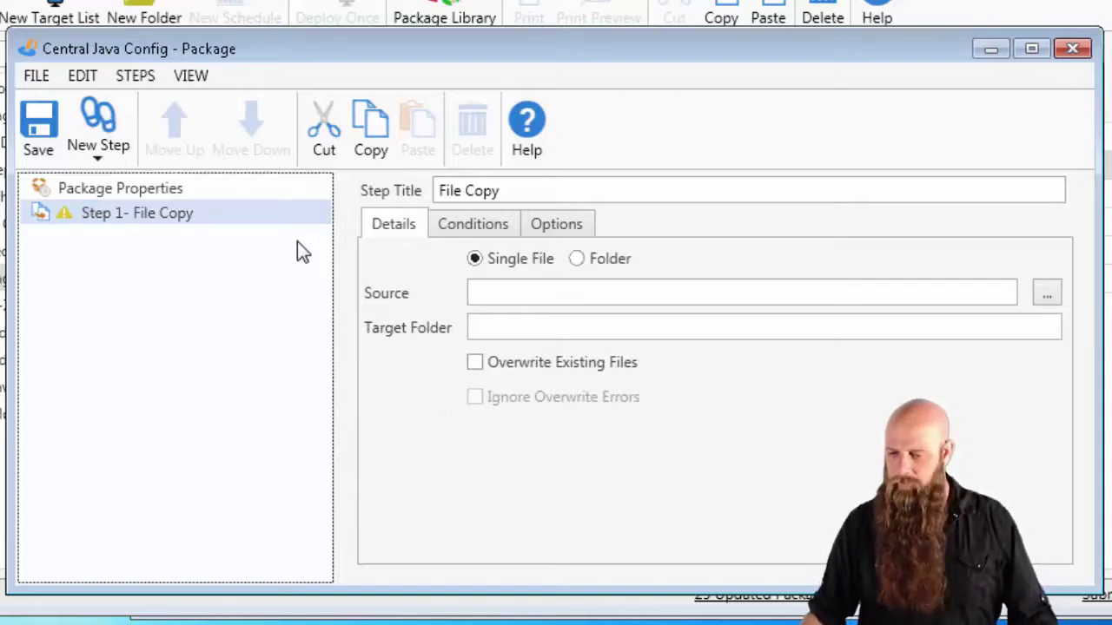
# Set the File Copy source to \\TOKEN\JavaCentral\deployment.config, copying the folder path from the JavaCentral share window.
pyautogui.click(506, 293)
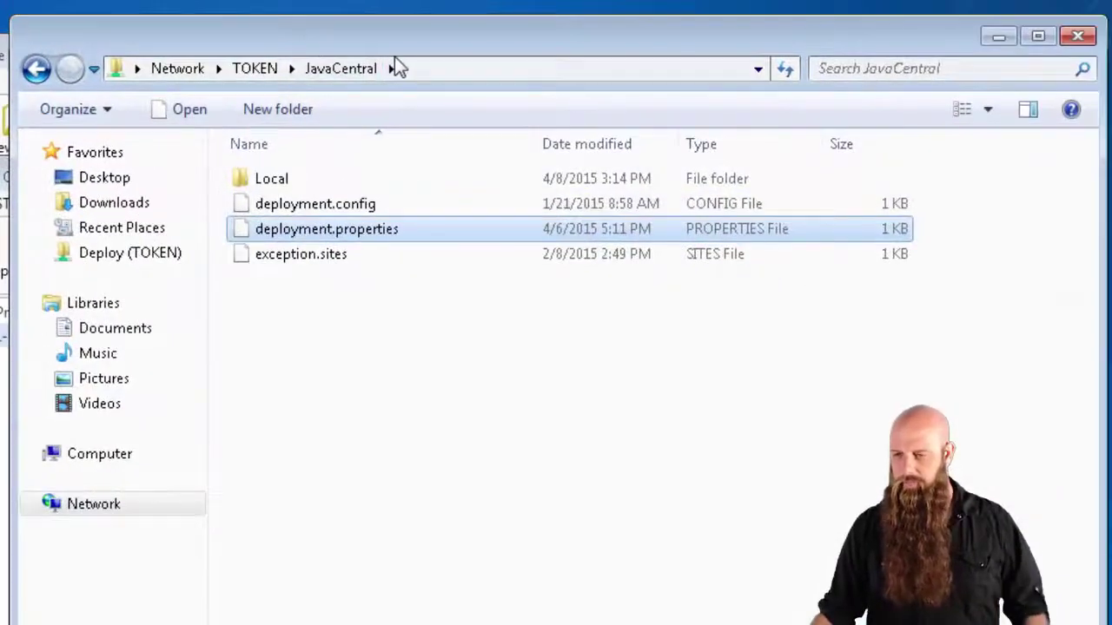
pyautogui.click(408, 69)
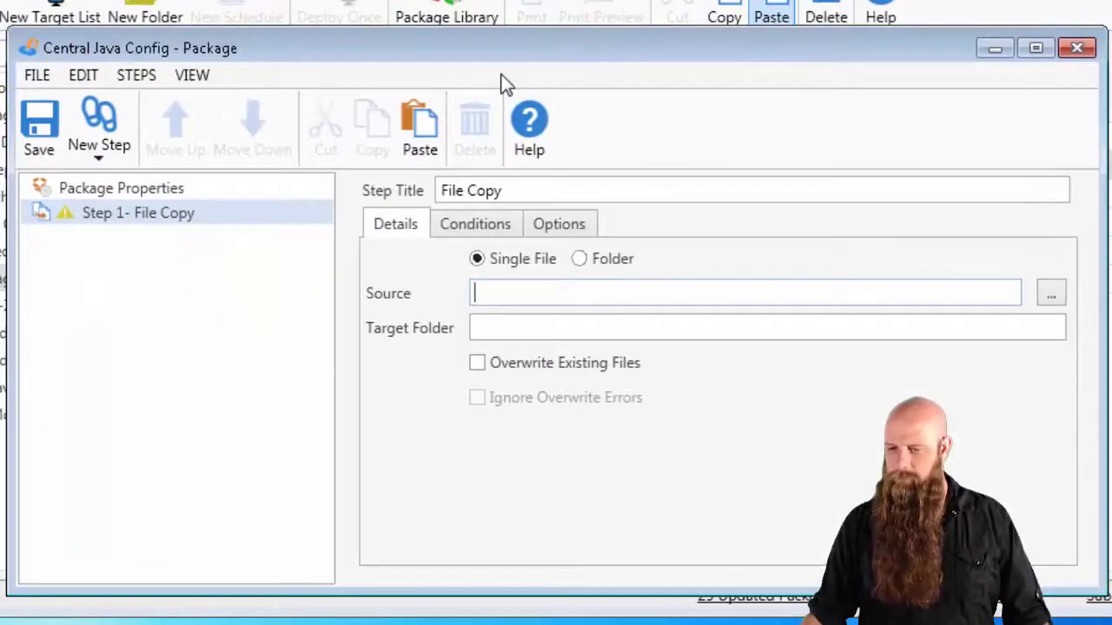
pyautogui.hotkey('ctrl', 'v')
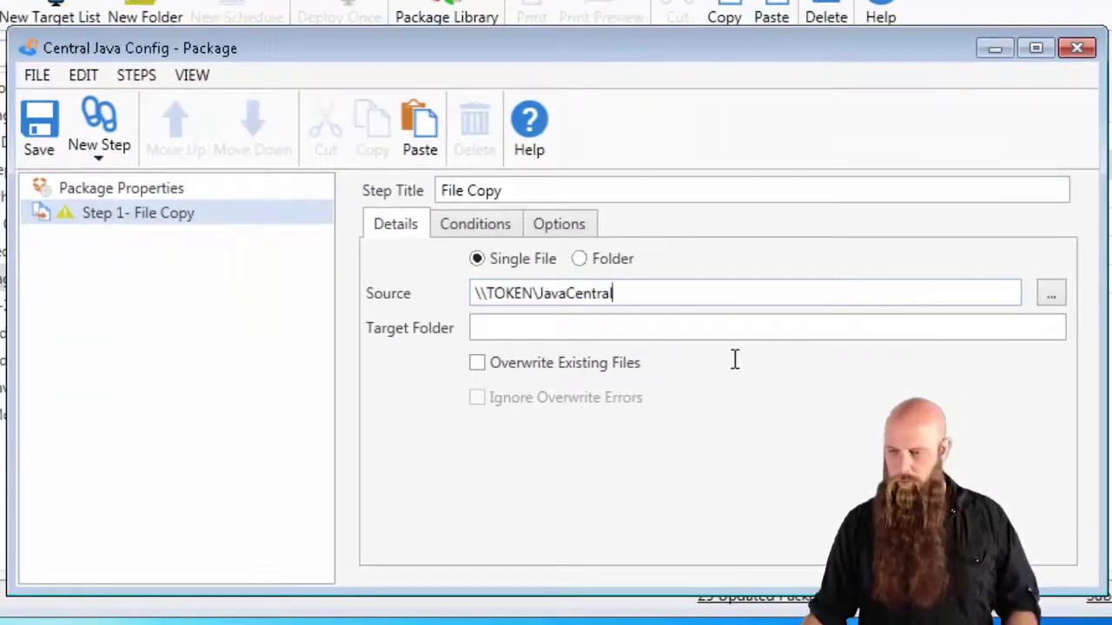
pyautogui.write('\\d')
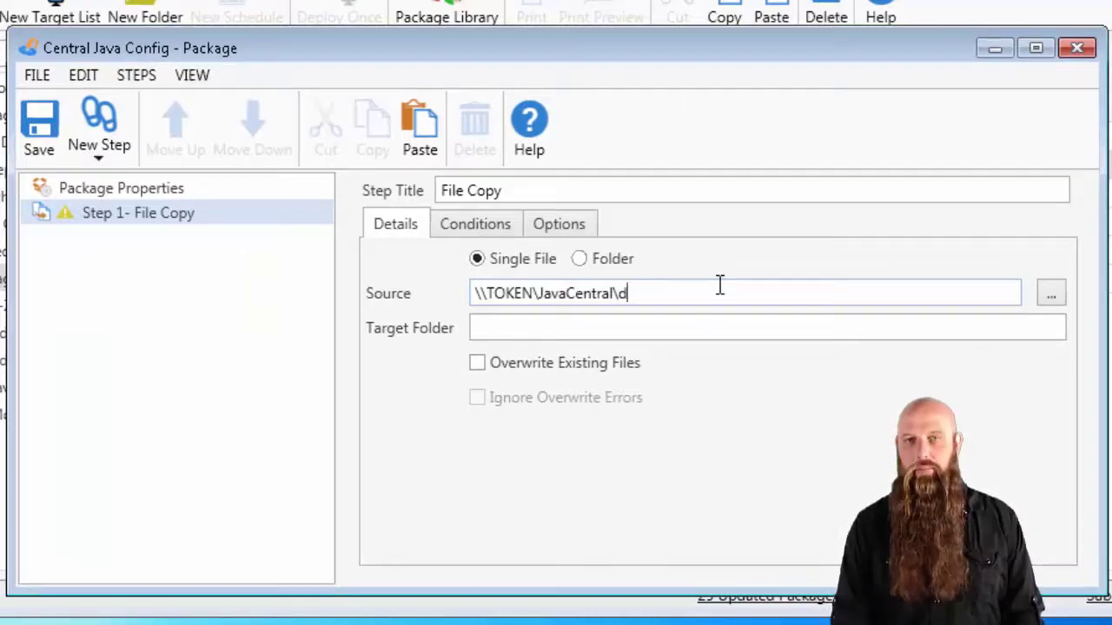
pyautogui.write('eployment')
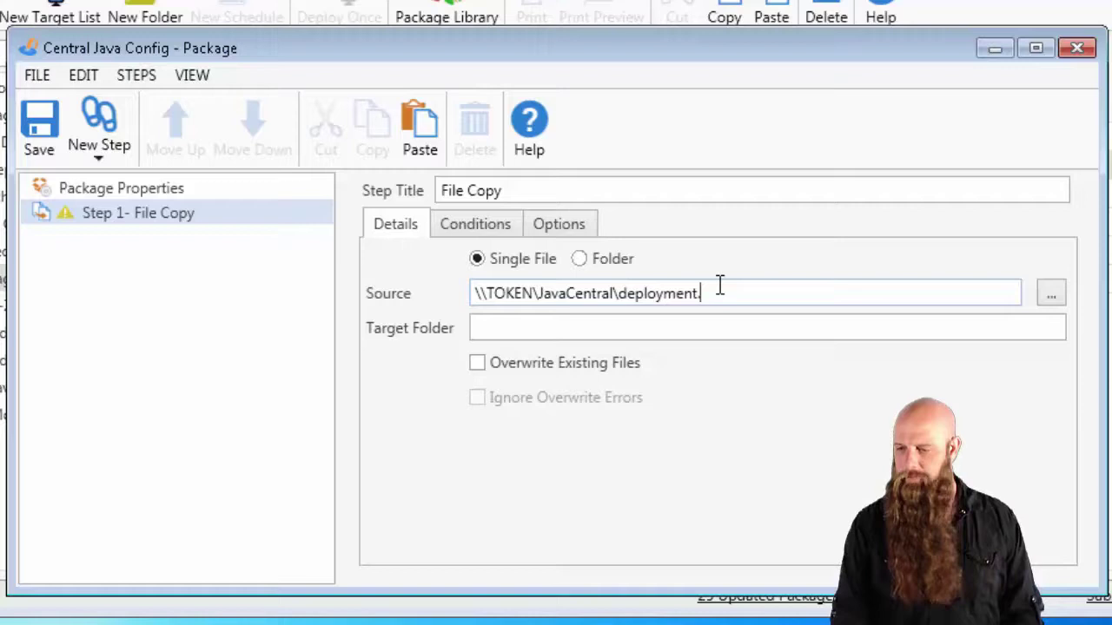
pyautogui.write('.config')
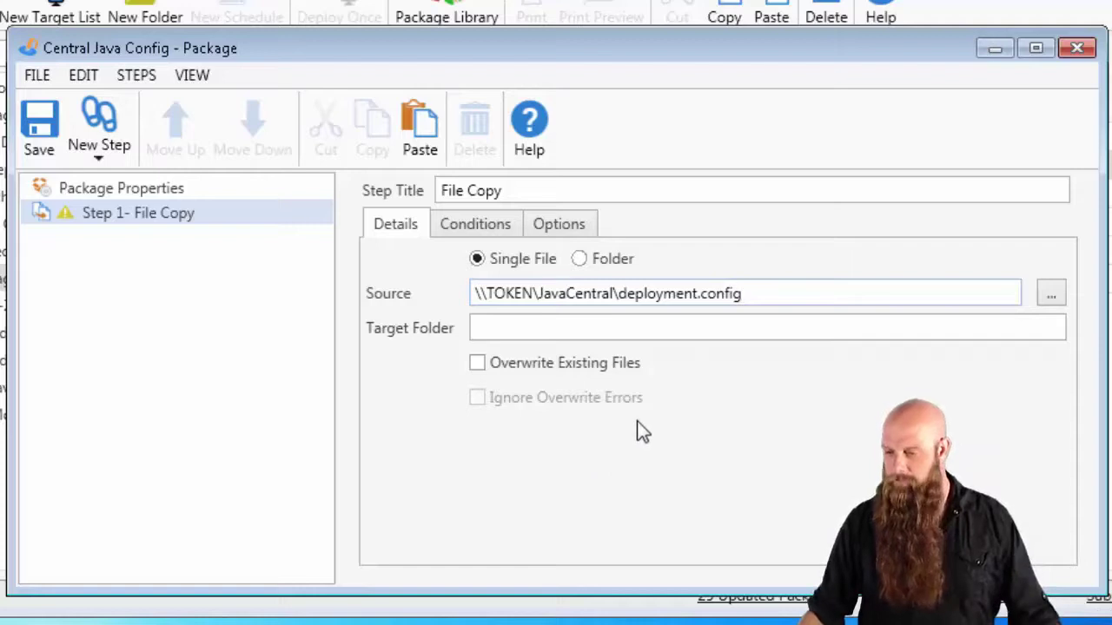
# Set the File Copy target folder to %WINDIR%\Sun\Java\Deployment and enable overwriting of existing files.
pyautogui.click(531, 330)
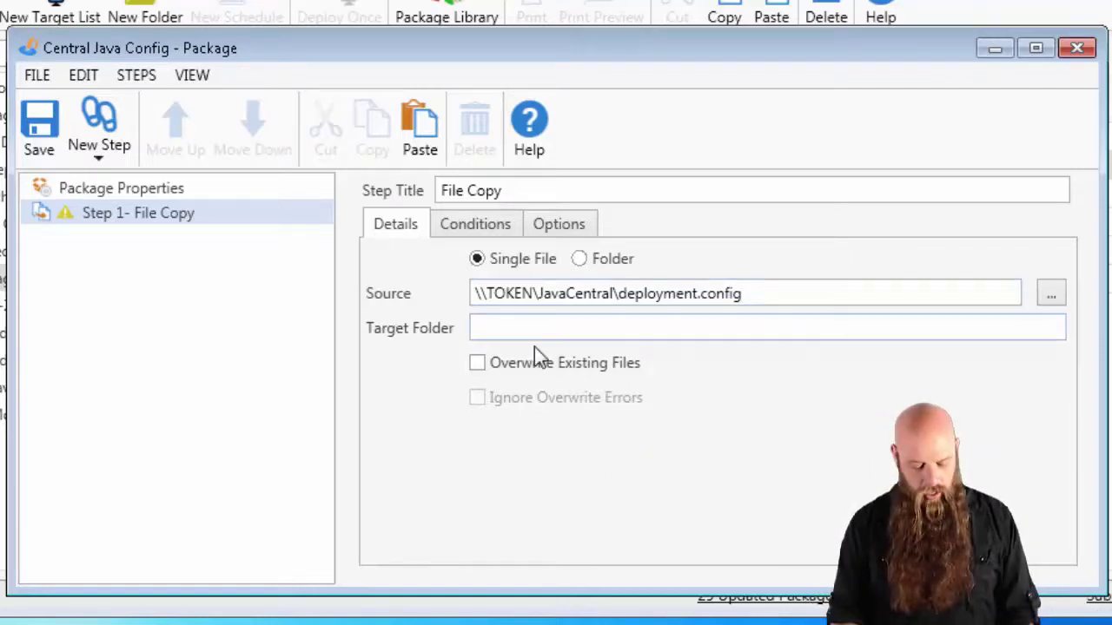
pyautogui.write('%WINDIR%')
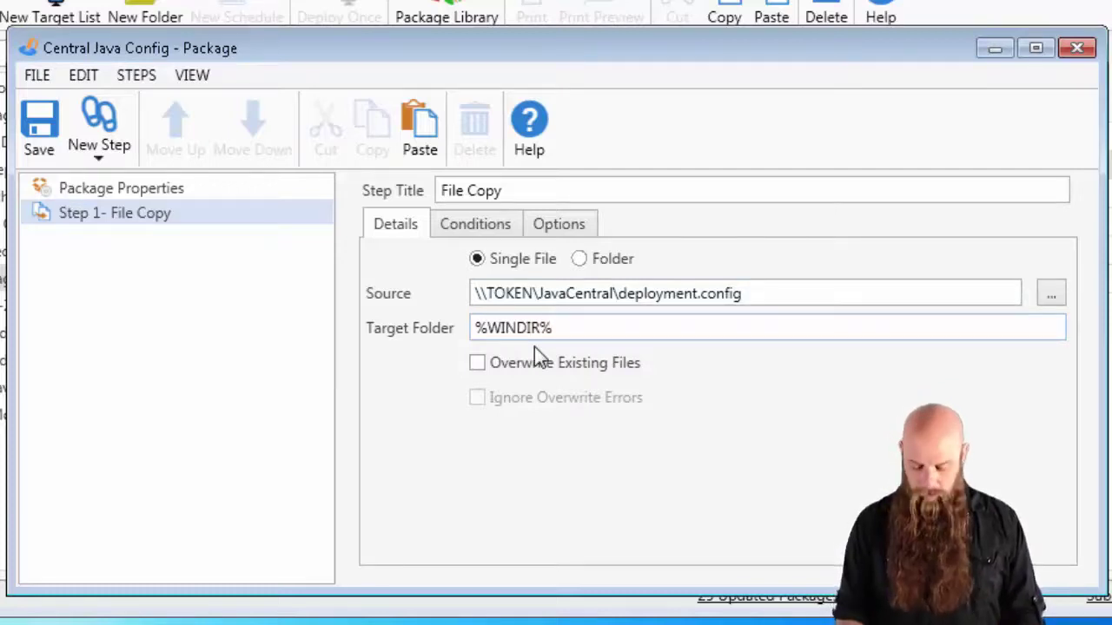
pyautogui.write('\\Sun')
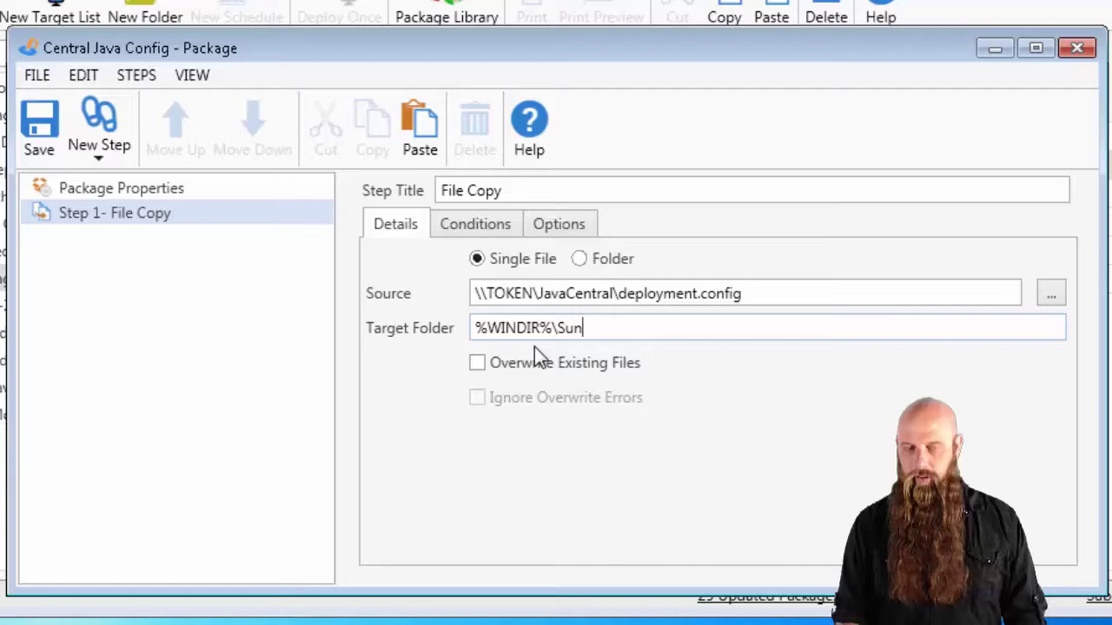
pyautogui.write('\\Ja')
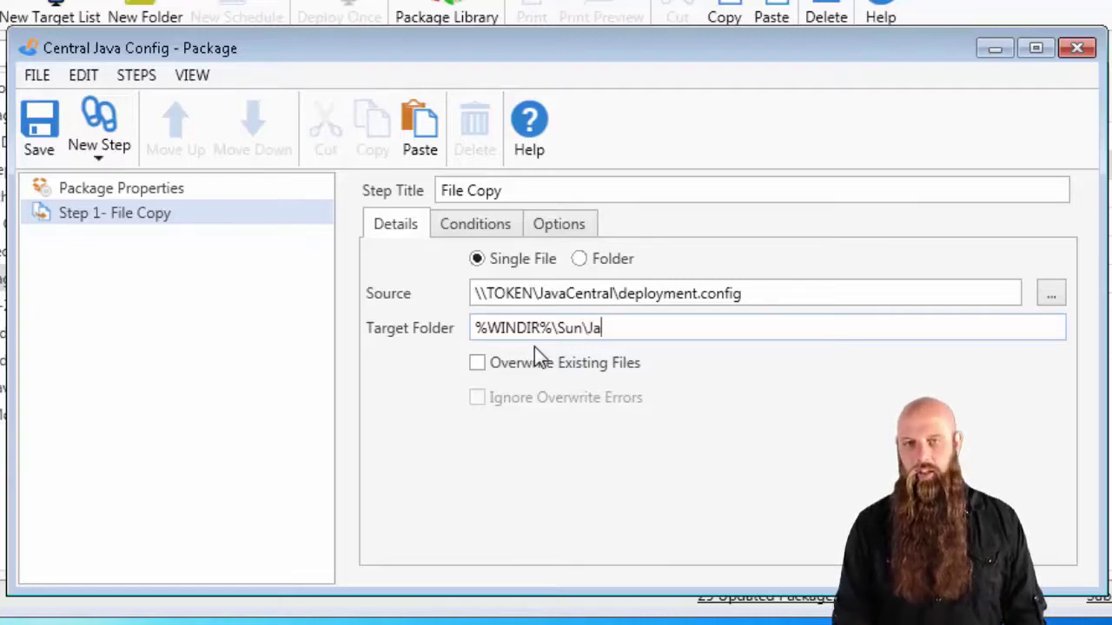
pyautogui.write('va\\D')
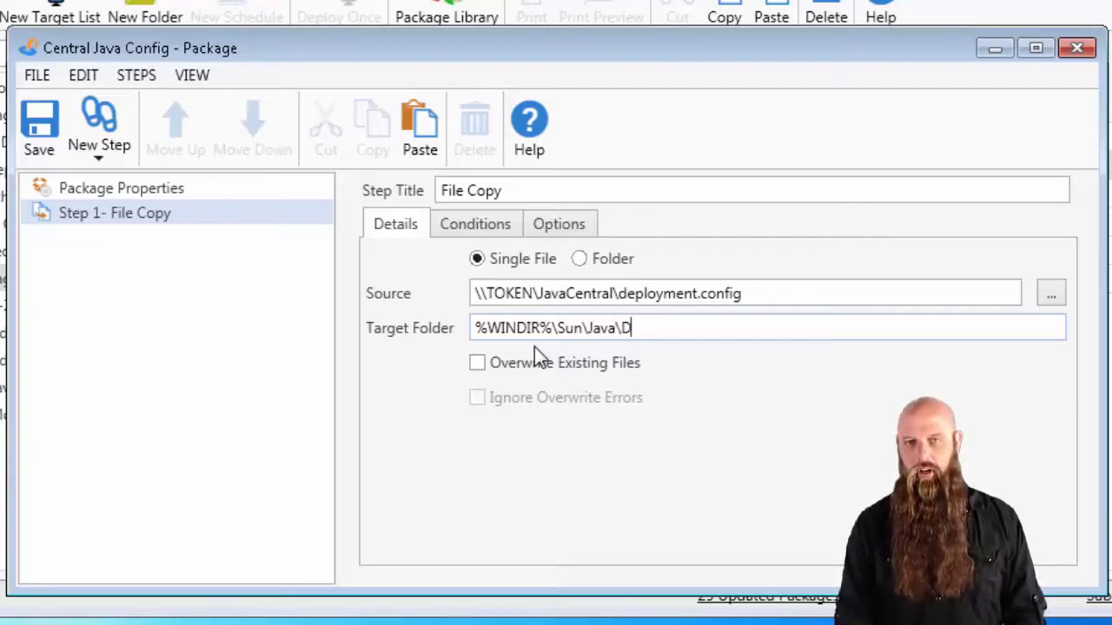
pyautogui.write('eployment')
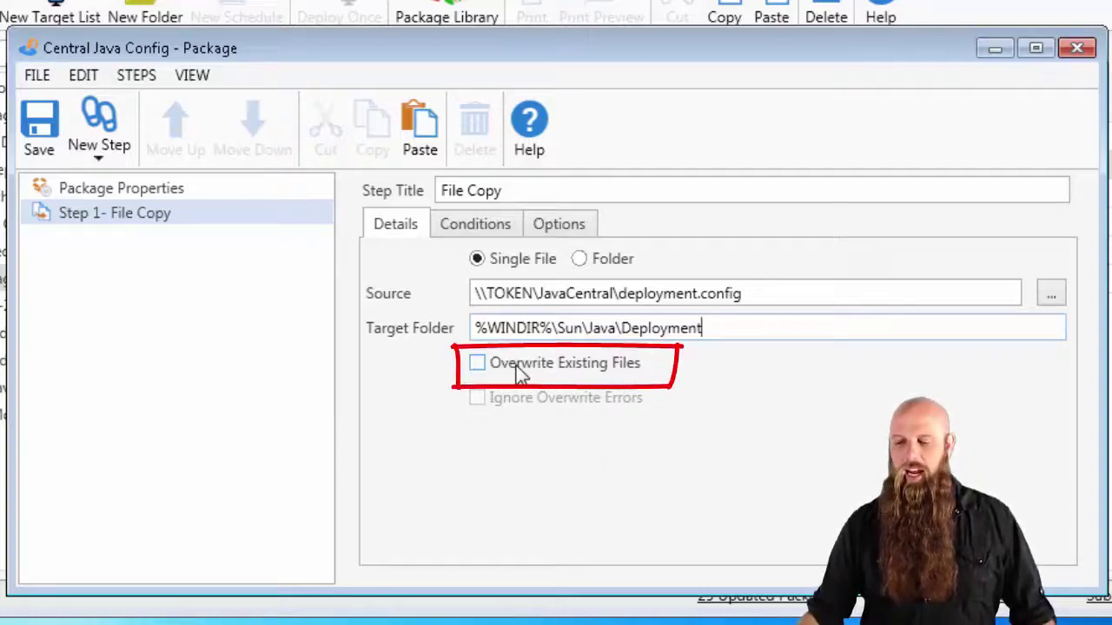
pyautogui.click(519, 372)
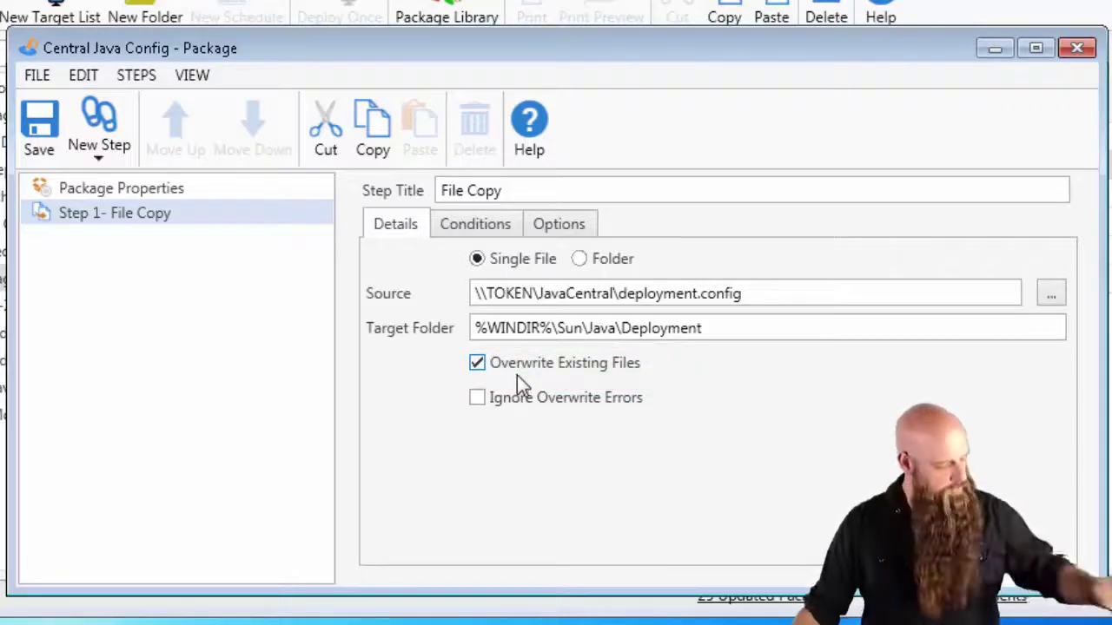
# Exclude Windows XP, Server 2003 and Server 2003 R2 from the File Copy step's O/S version conditions, and save and close the package.
pyautogui.click(502, 228)
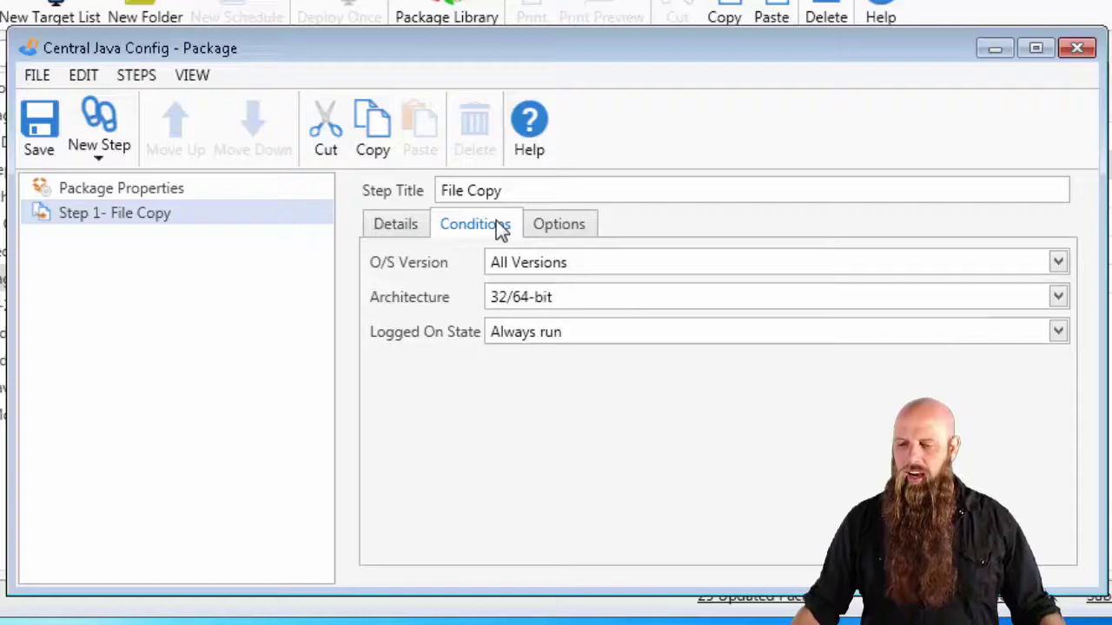
pyautogui.click(544, 272)
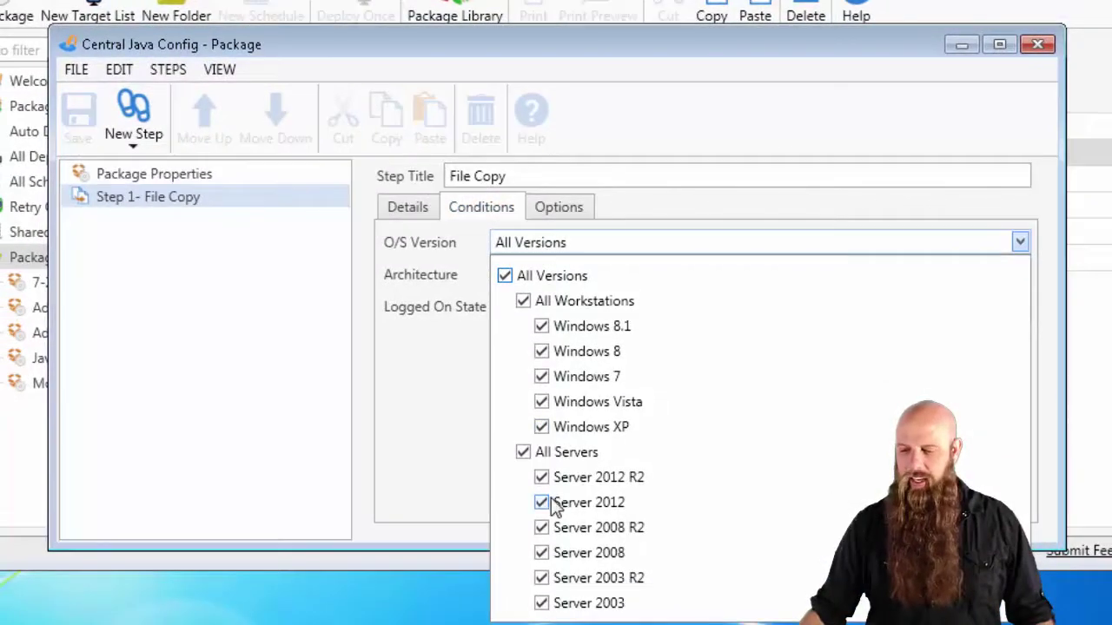
pyautogui.click(541, 604)
pyautogui.click(541, 578)
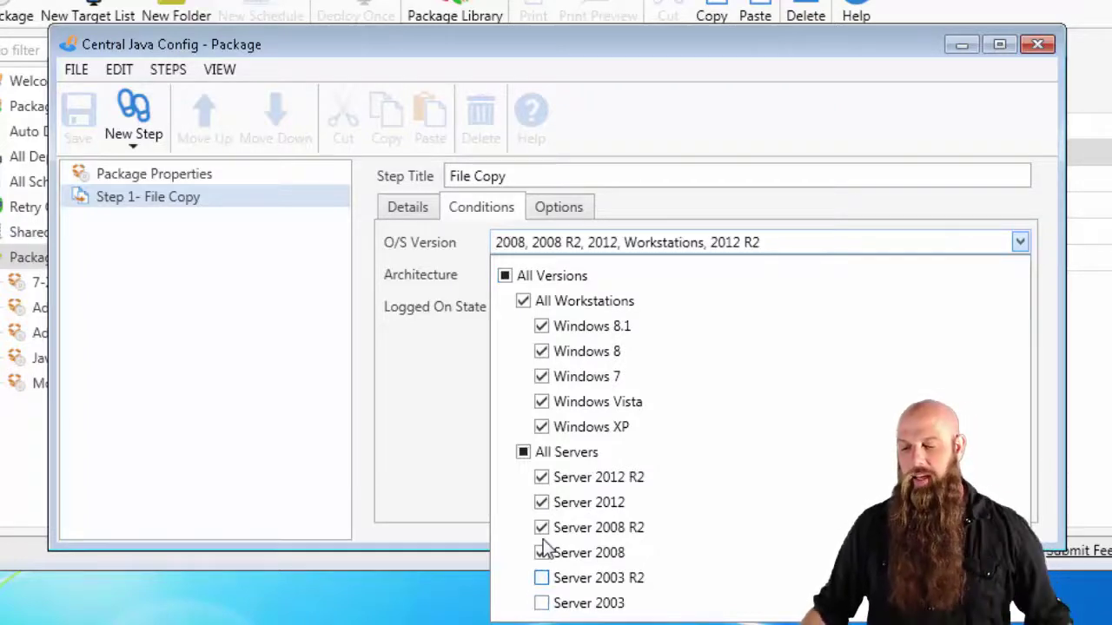
pyautogui.click(541, 427)
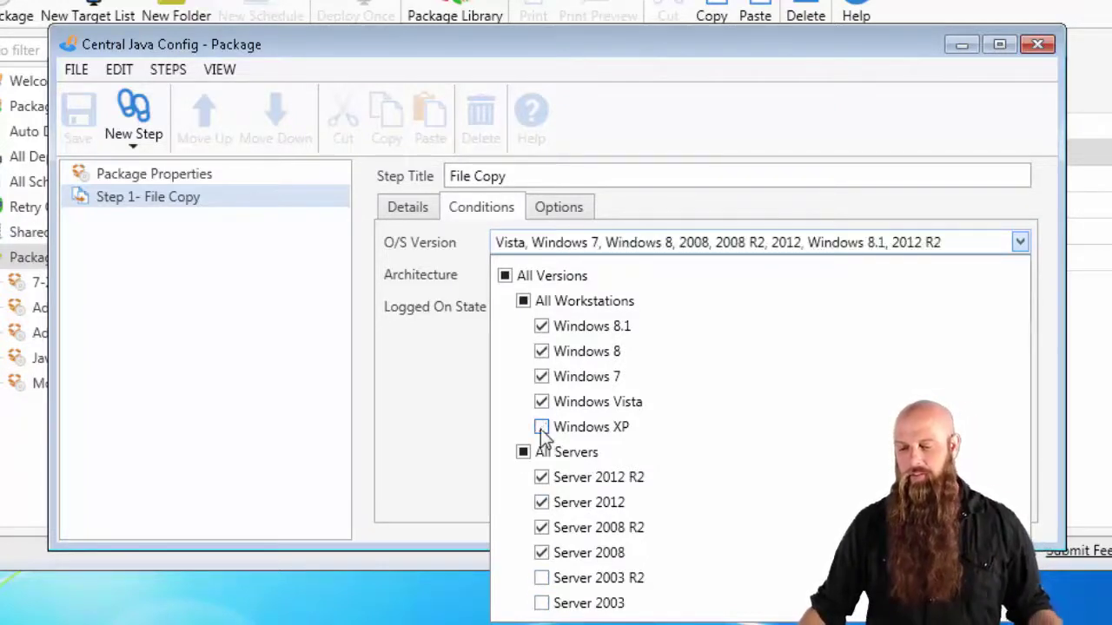
pyautogui.click(391, 398)
pyautogui.click(413, 209)
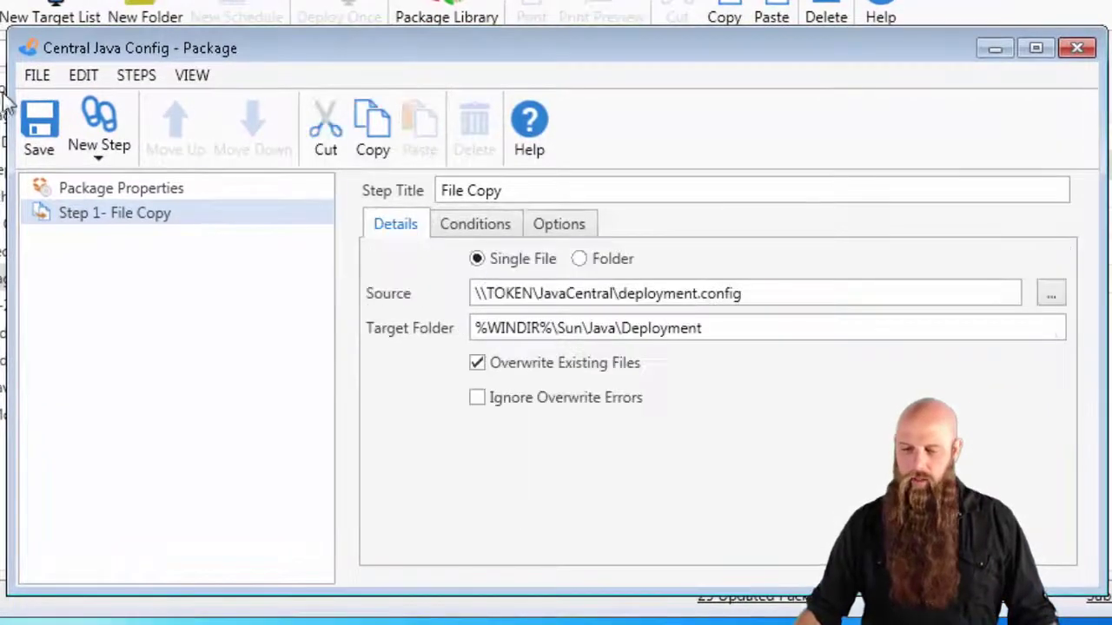
pyautogui.click(44, 131)
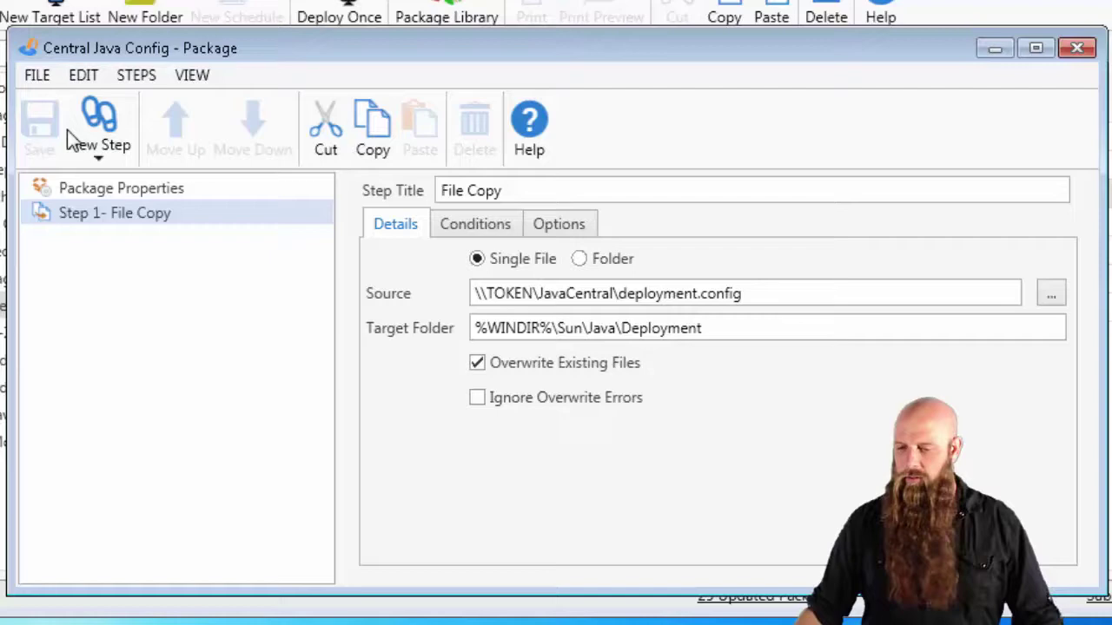
pyautogui.click(1082, 51)
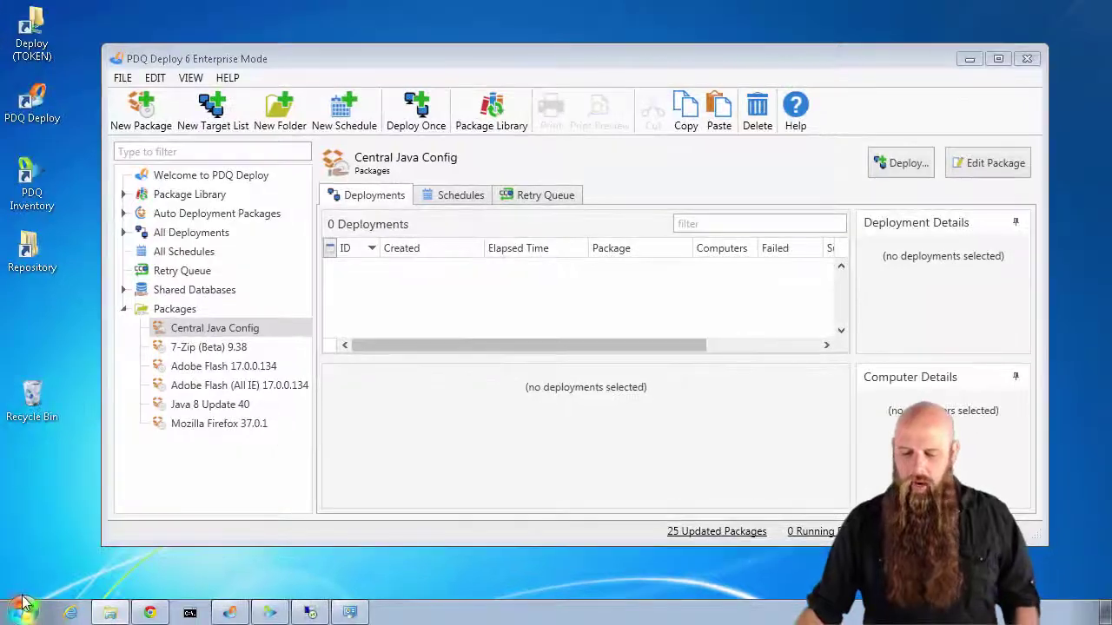
# Check the Java Control Panel's security level and Exception Site List before deploying, without changing any settings.
pyautogui.click(24, 608)
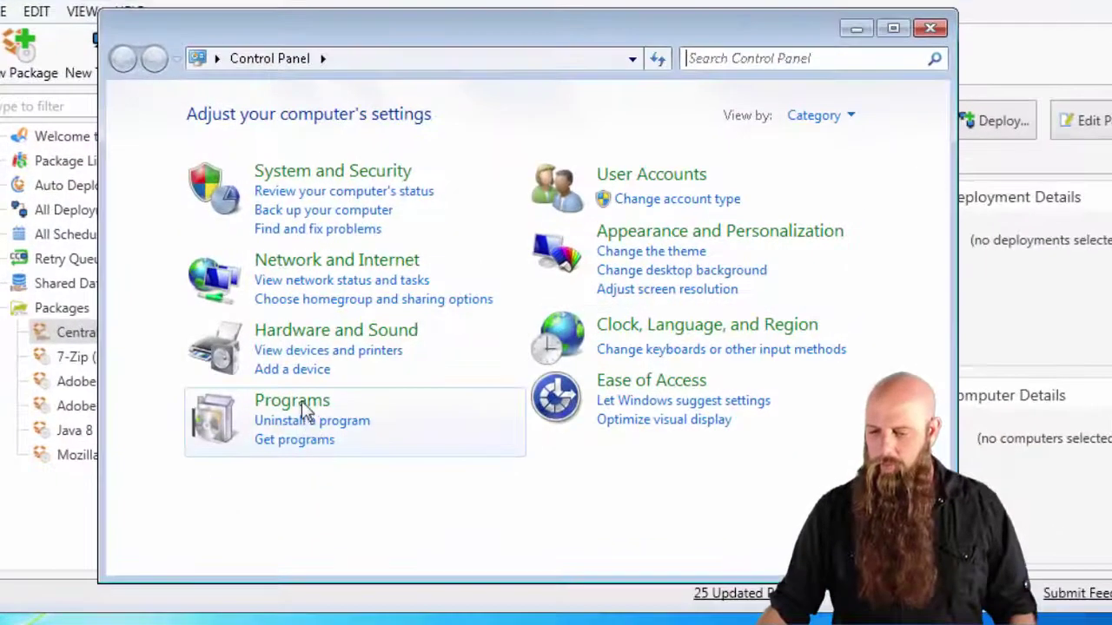
pyautogui.click(298, 402)
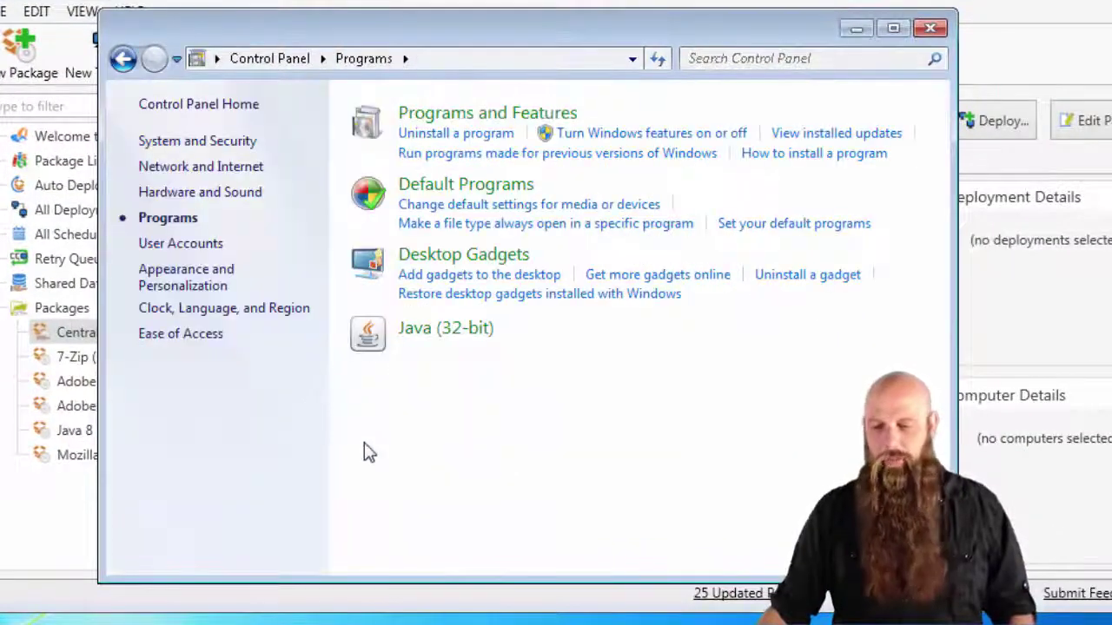
pyautogui.click(442, 335)
pyautogui.click(377, 45)
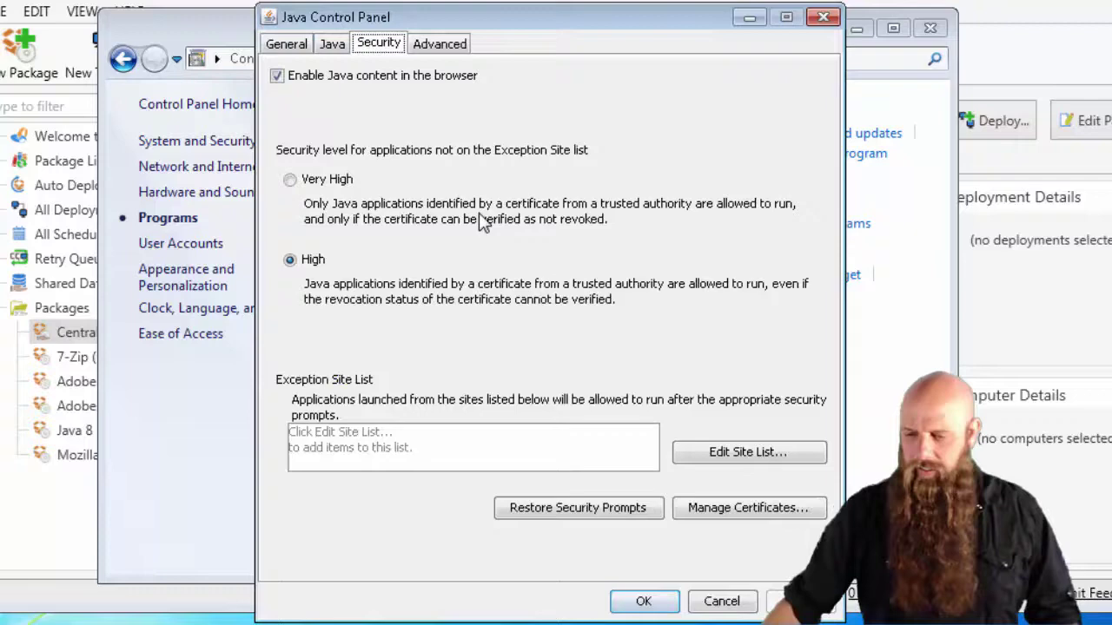
pyautogui.click(721, 602)
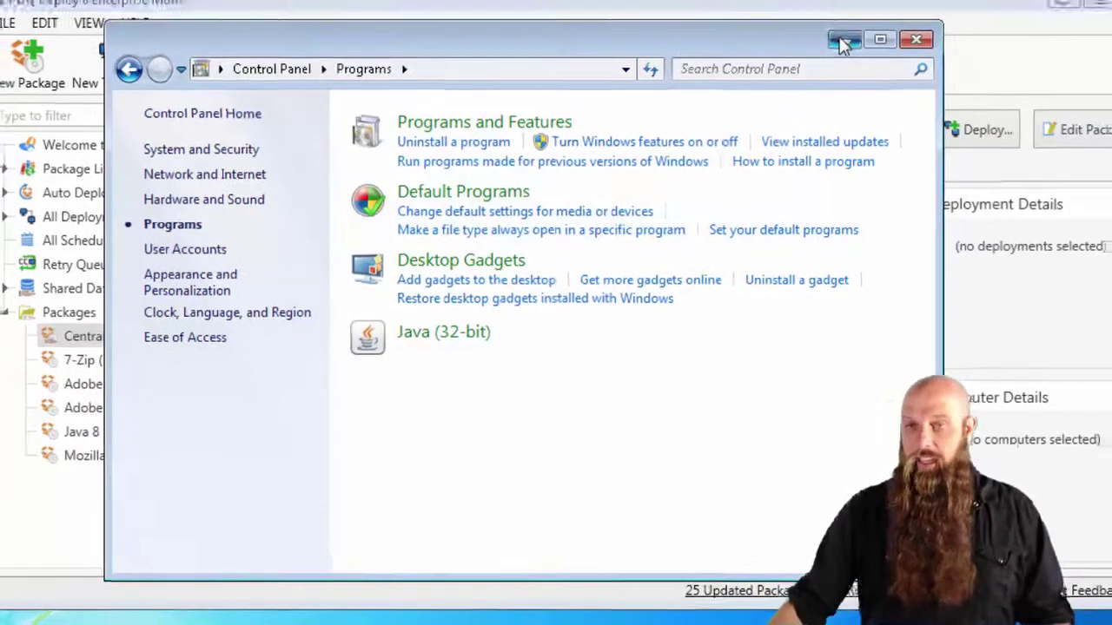
pyautogui.click(845, 40)
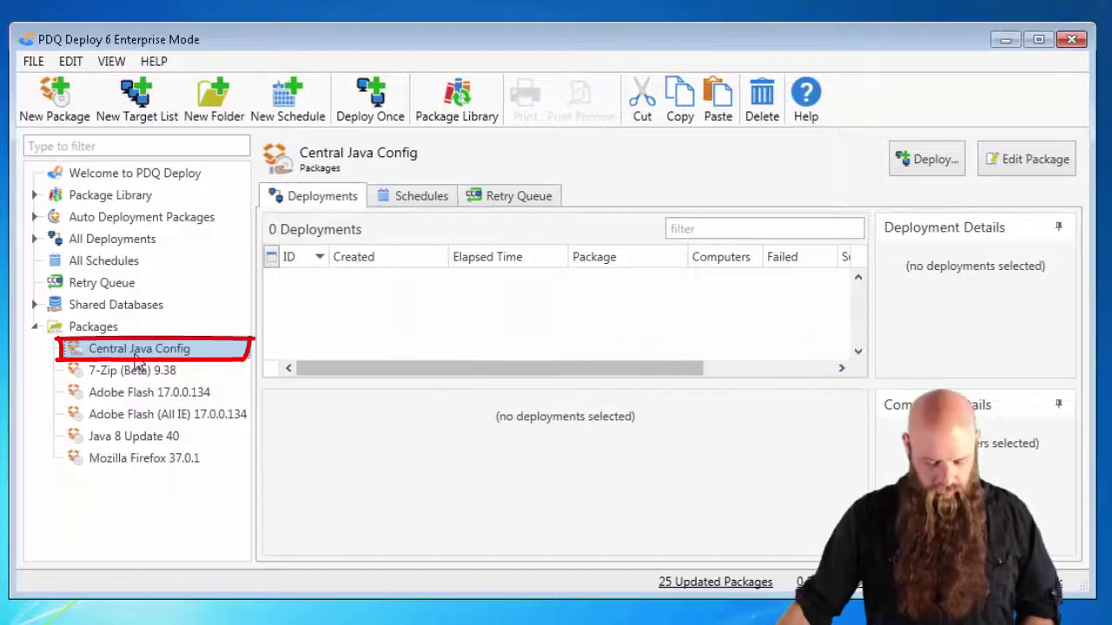
# Deploy the Central Java Config package once to the computer guinness.
pyautogui.hotkey('ctrl', 'd')
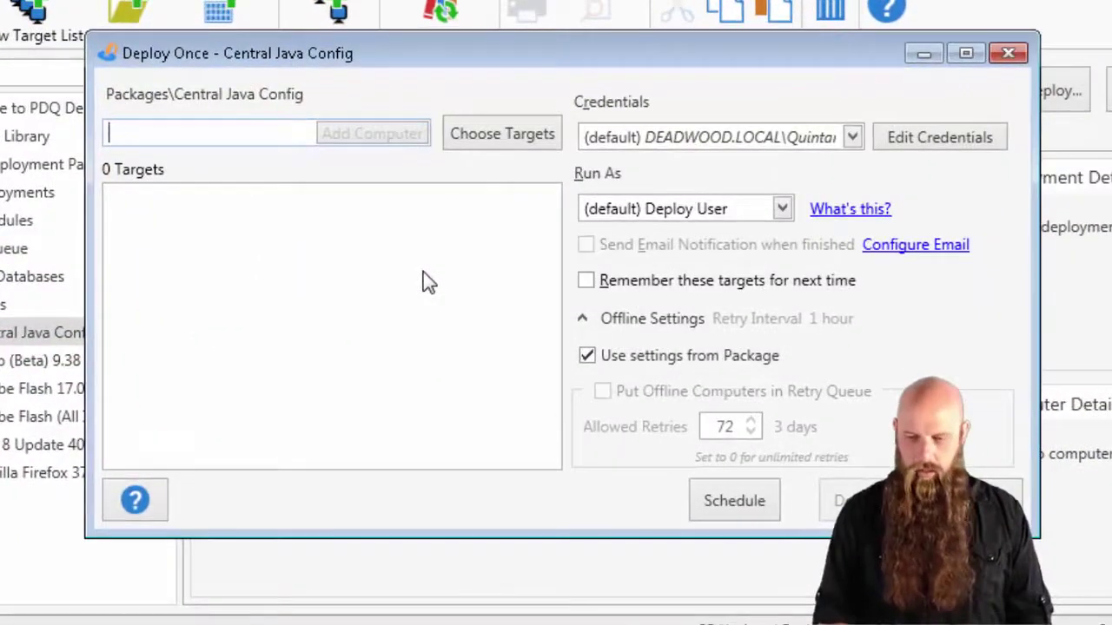
pyautogui.write('guinness')
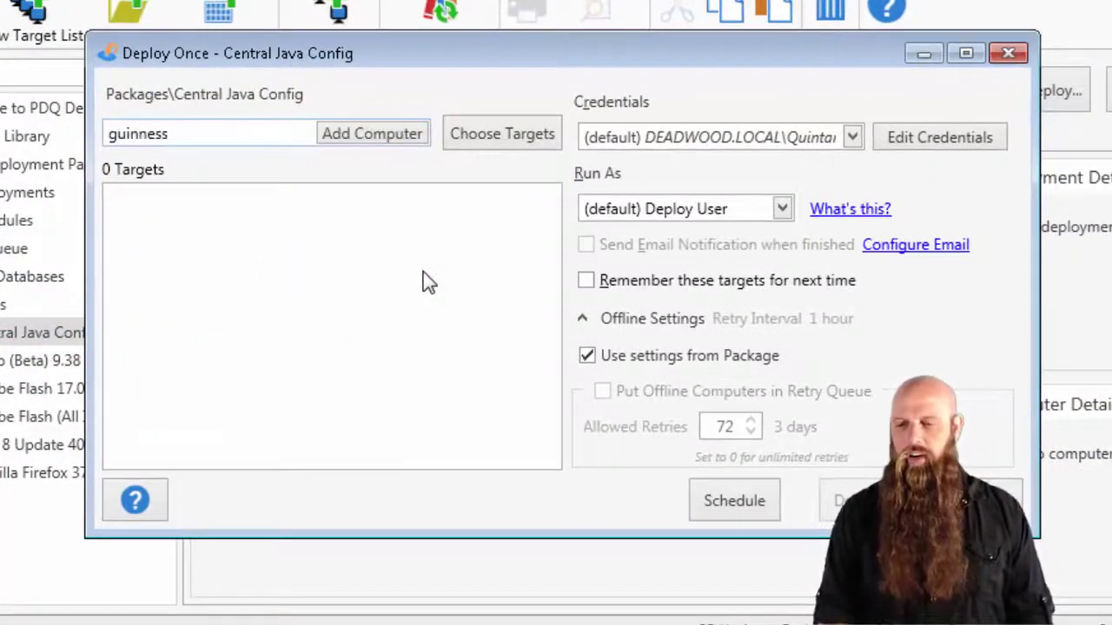
pyautogui.press('Return')
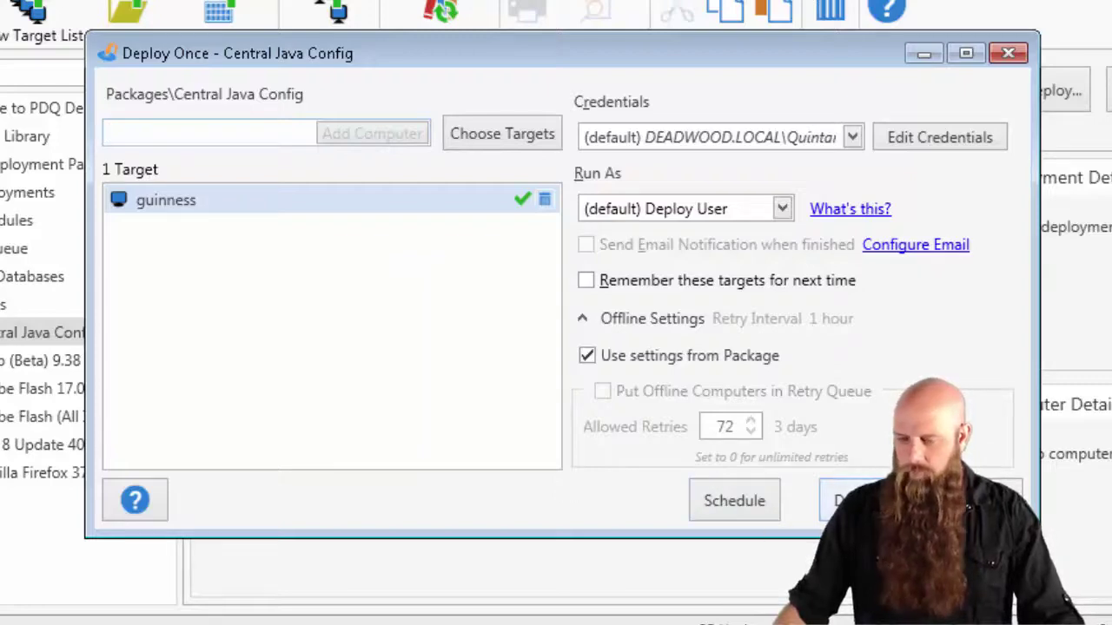
pyautogui.click(835, 501)
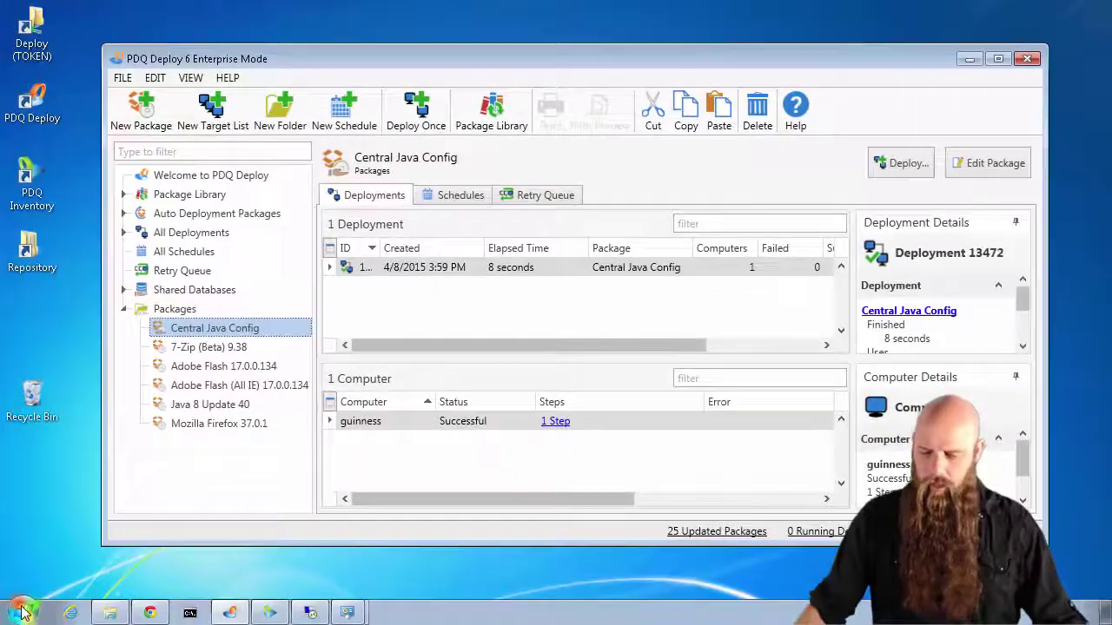
# Reopen the Java Control Panel to examine the security level and Exception Site List following the deployment, and close it without changes.
pyautogui.press('super')
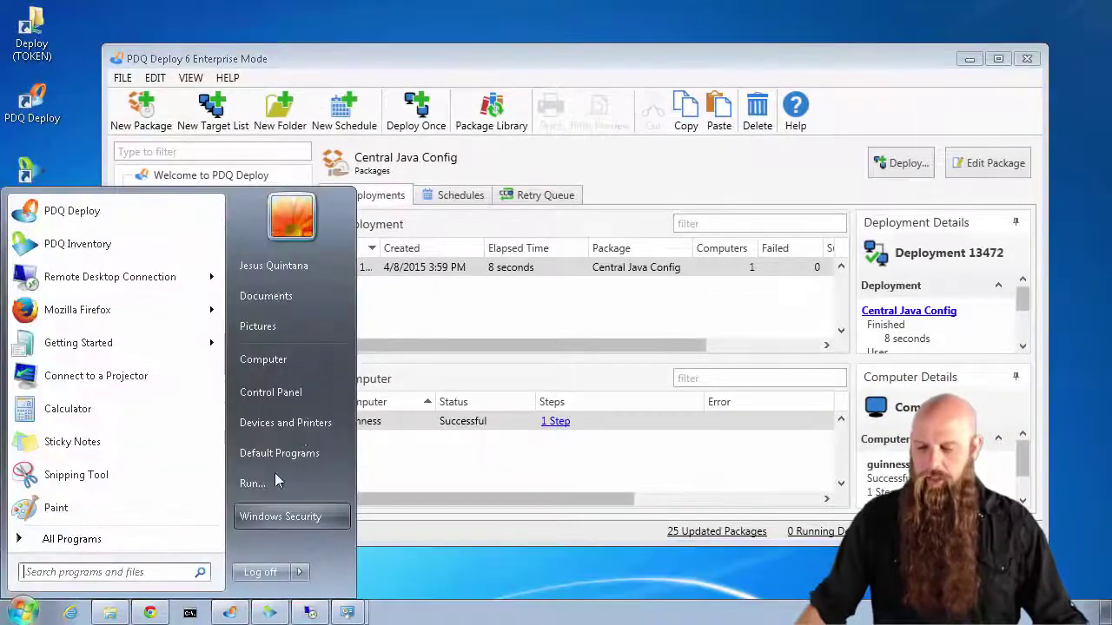
pyautogui.click(291, 391)
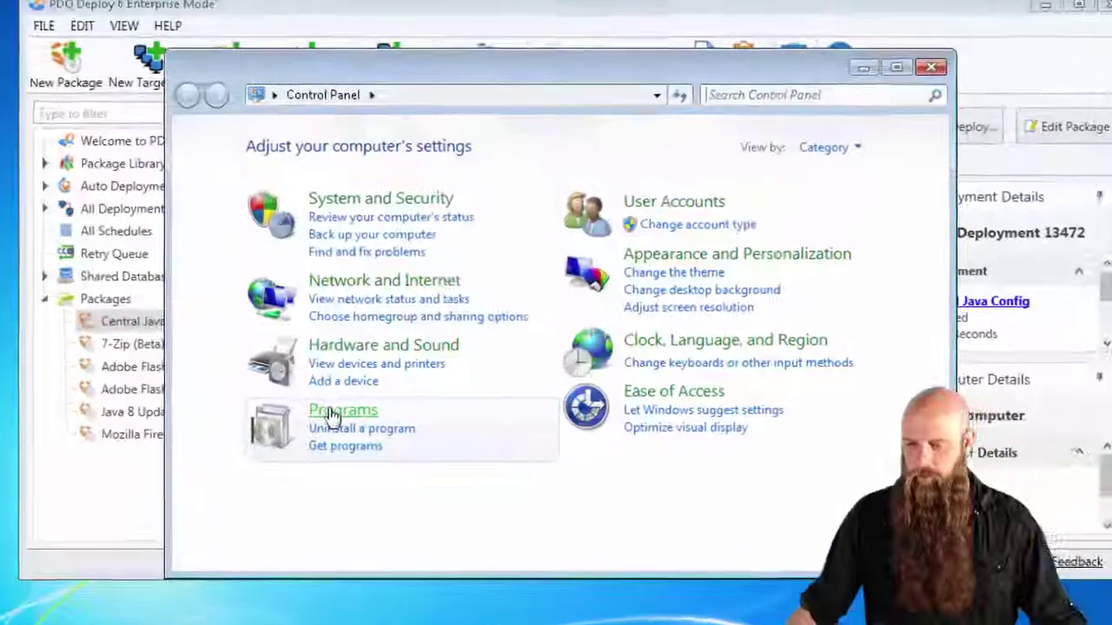
pyautogui.click(369, 403)
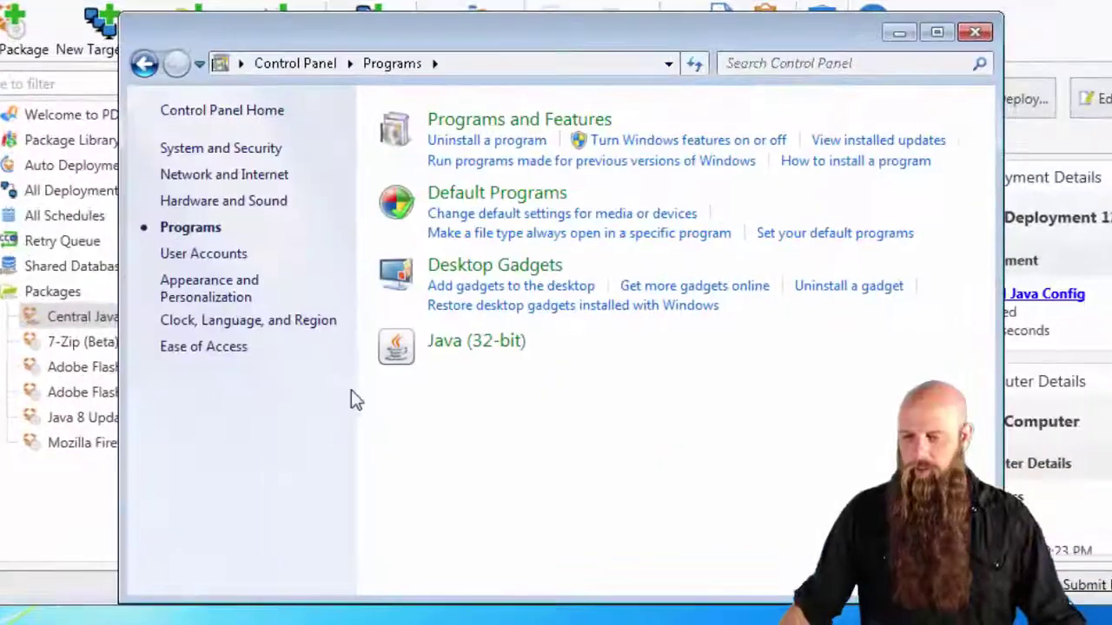
pyautogui.click(459, 349)
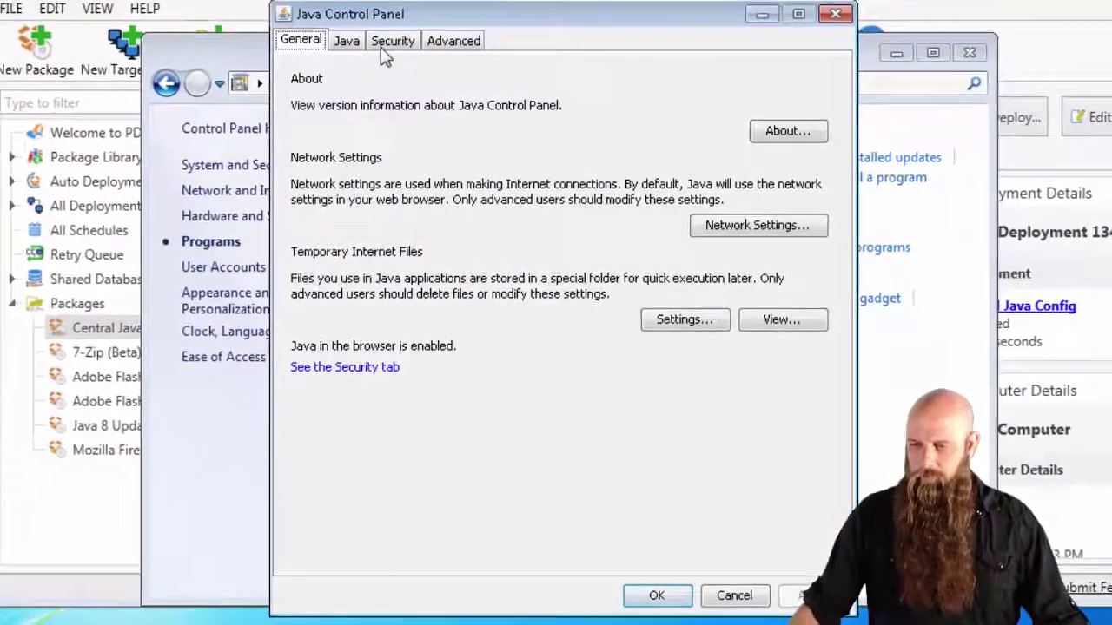
pyautogui.click(392, 50)
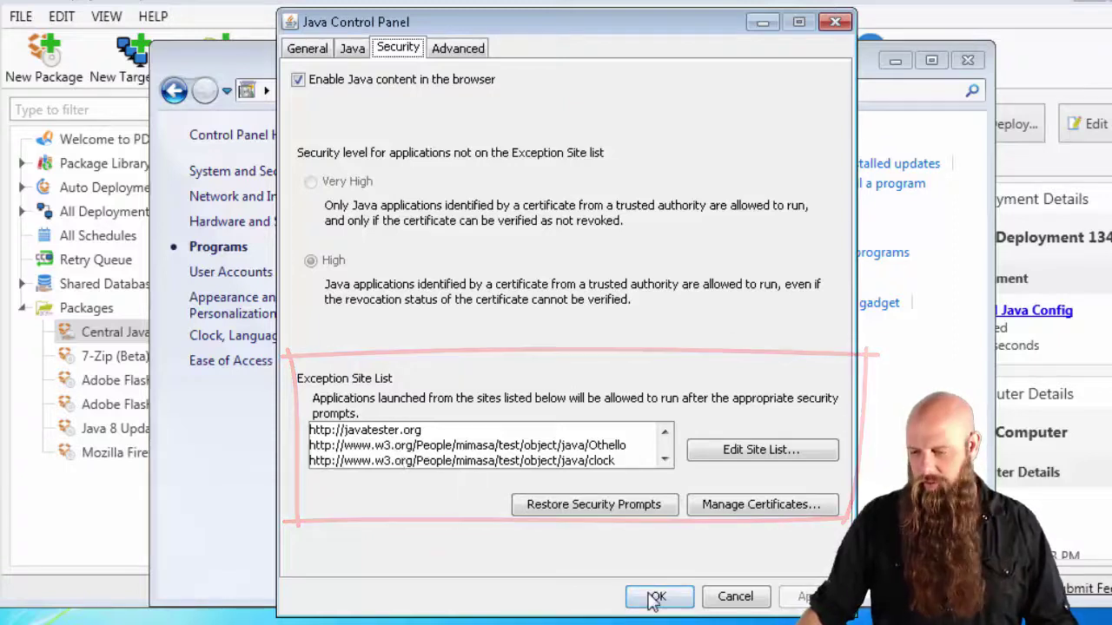
pyautogui.click(735, 597)
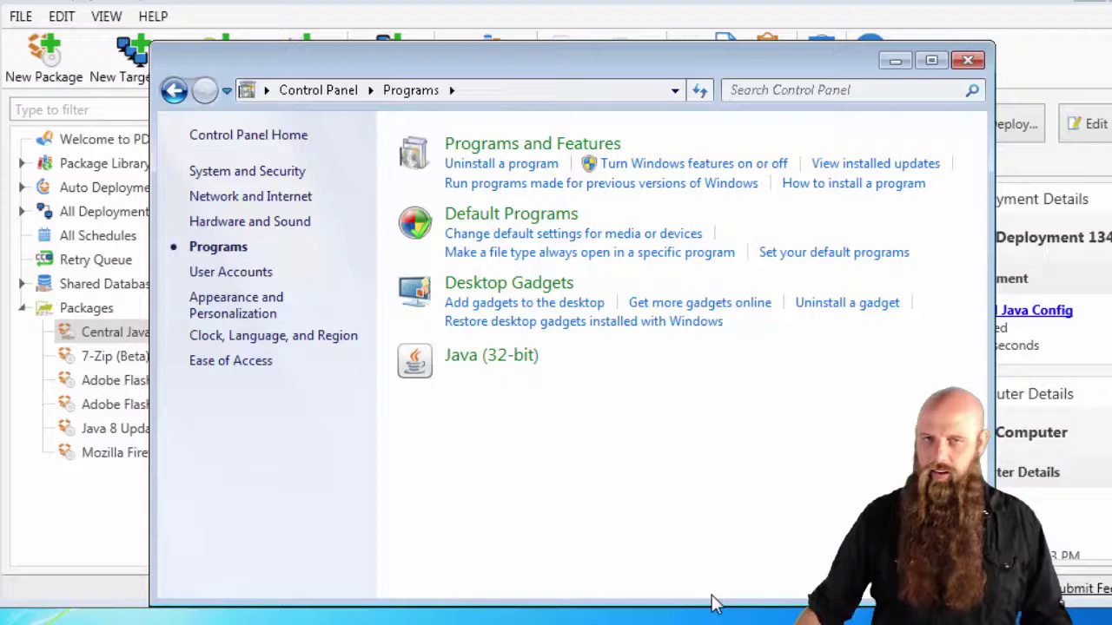
pyautogui.click(968, 61)
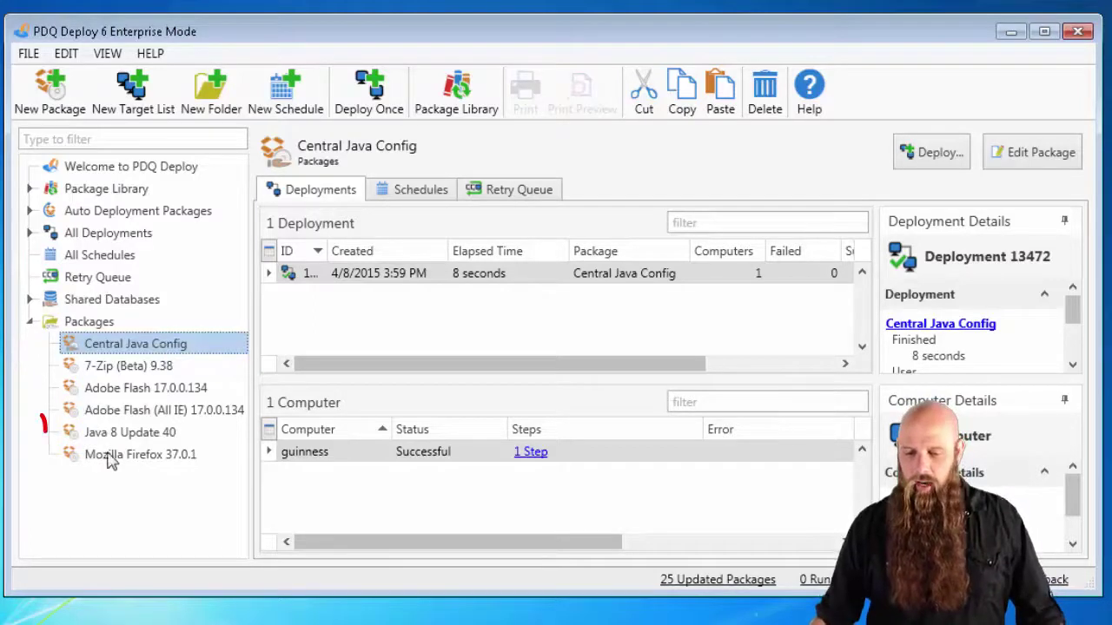
# Open the Java 8 Update 40 package for editing and add a Nested Package step after Configure (on 64-bit).
pyautogui.click(109, 433)
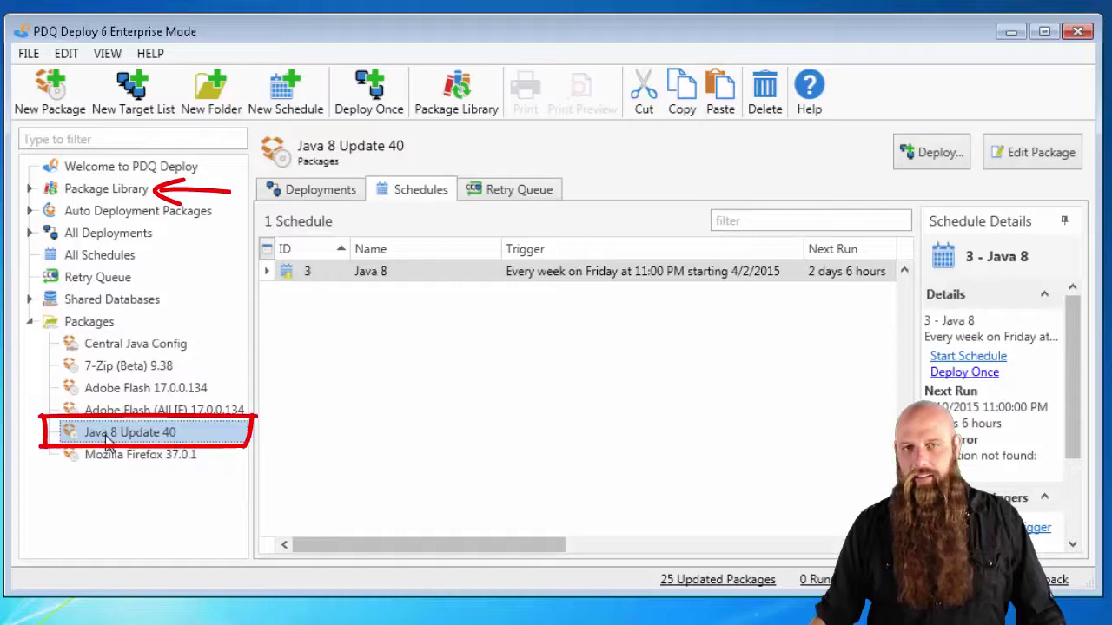
pyautogui.doubleClick(106, 434)
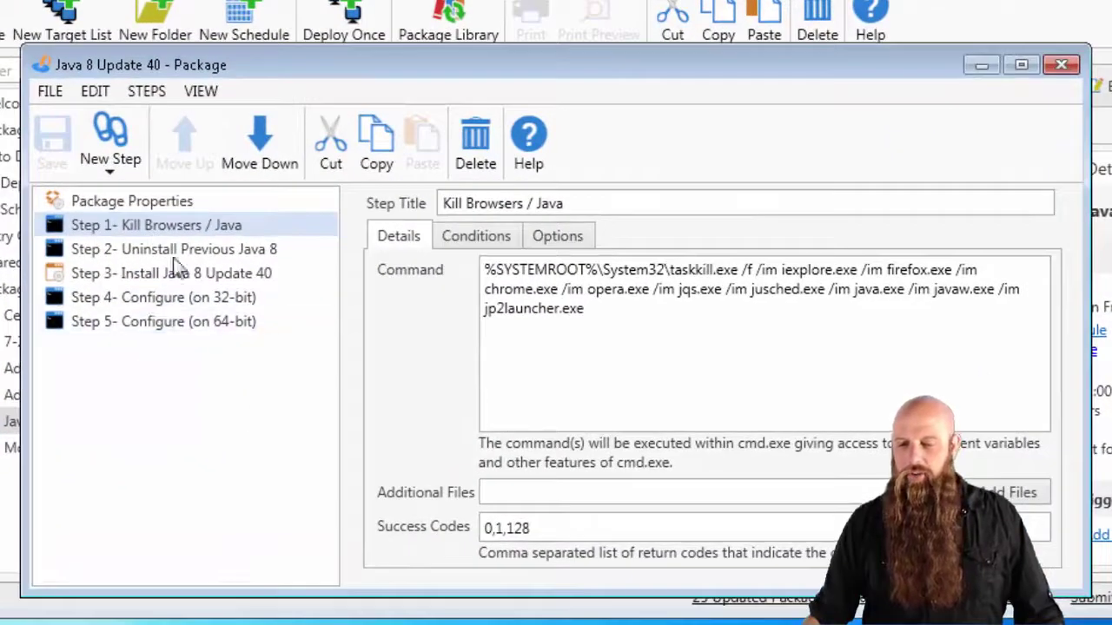
pyautogui.click(150, 329)
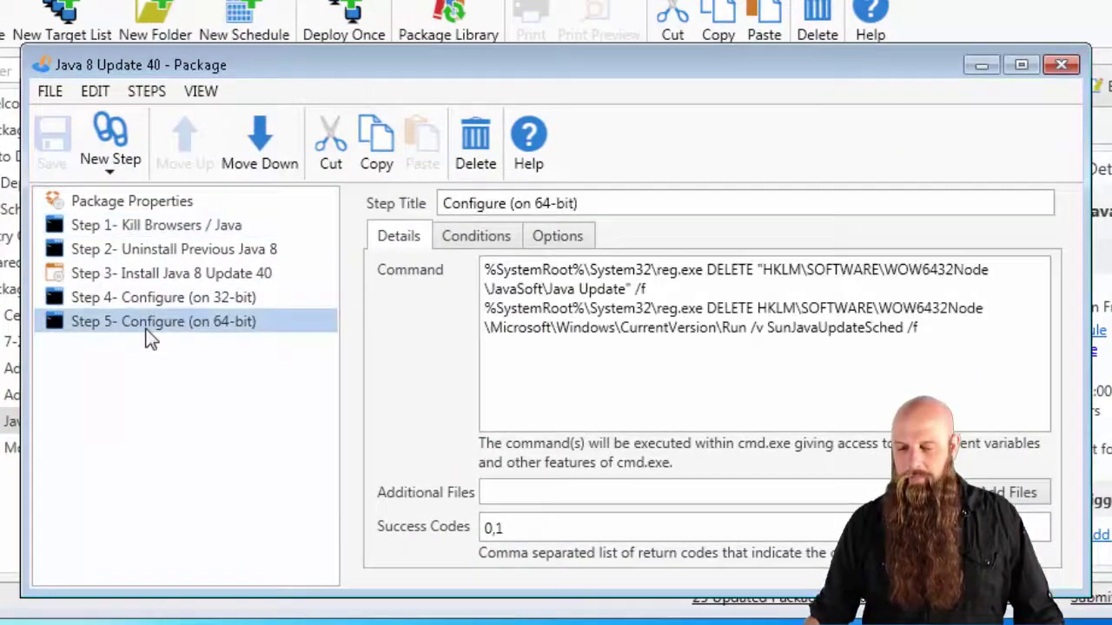
pyautogui.click(100, 130)
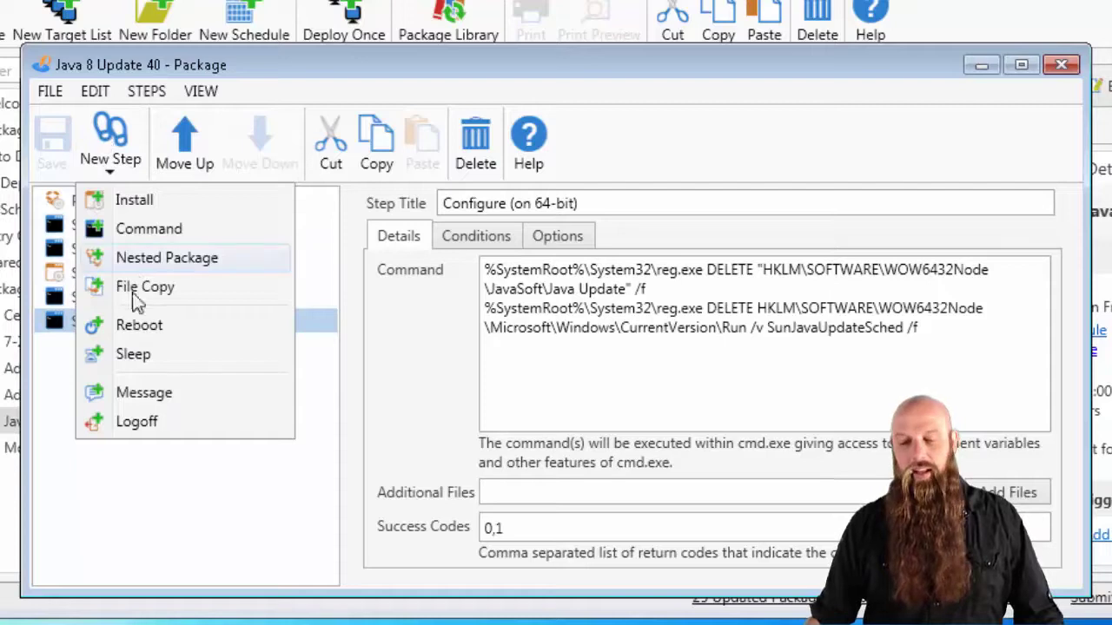
pyautogui.click(136, 264)
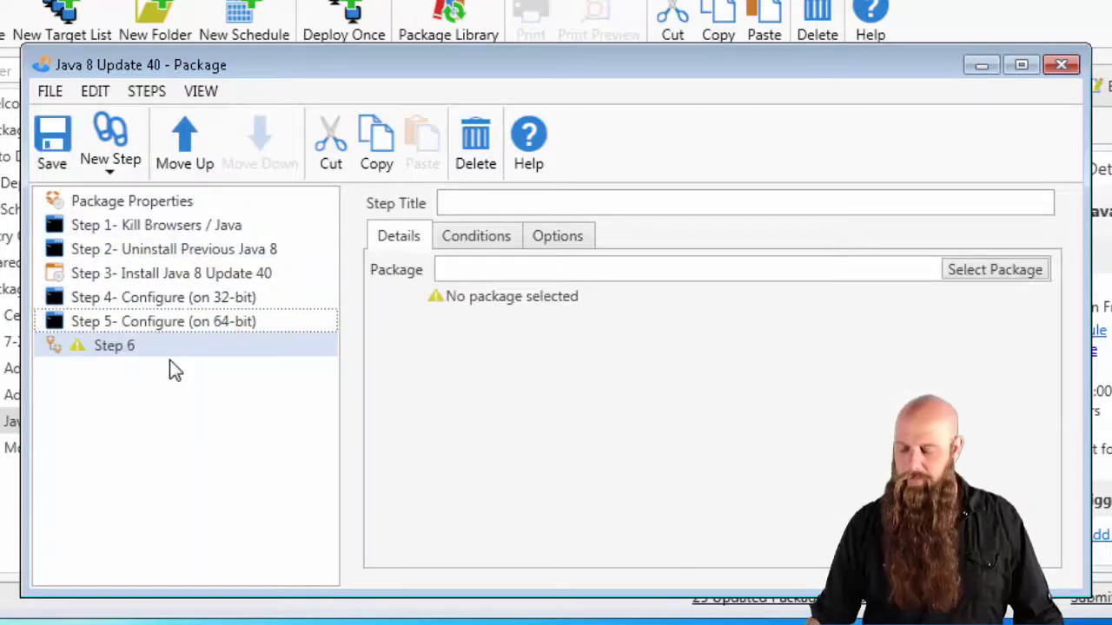
# Set the nested step to use the Central Java Config package, and save and close the Java 8 Update 40 package.
pyautogui.click(994, 270)
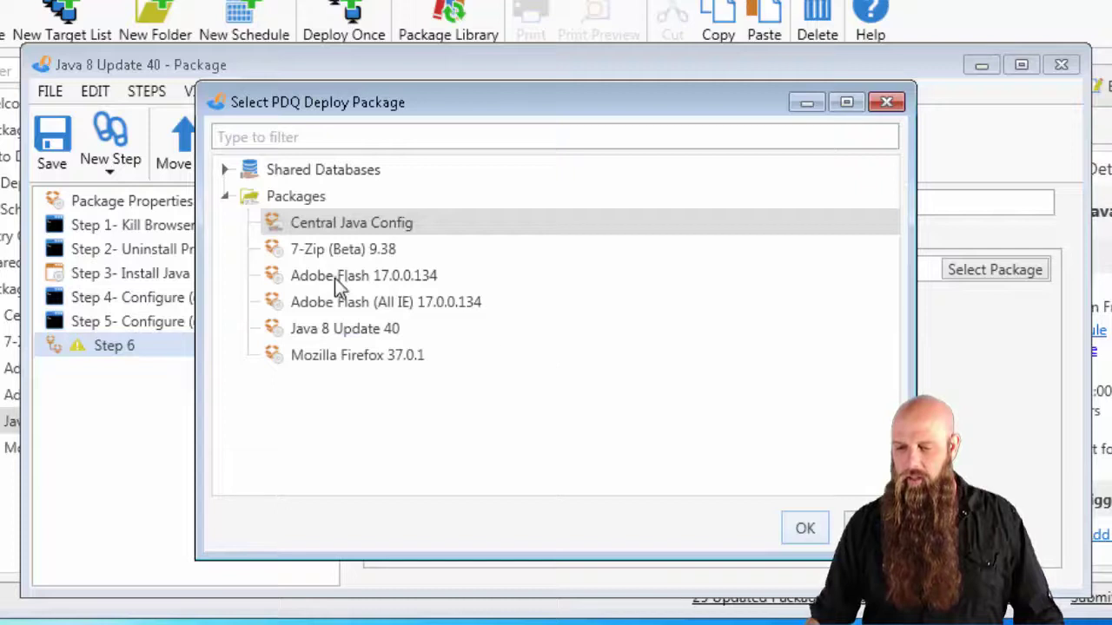
pyautogui.click(344, 226)
pyautogui.click(805, 529)
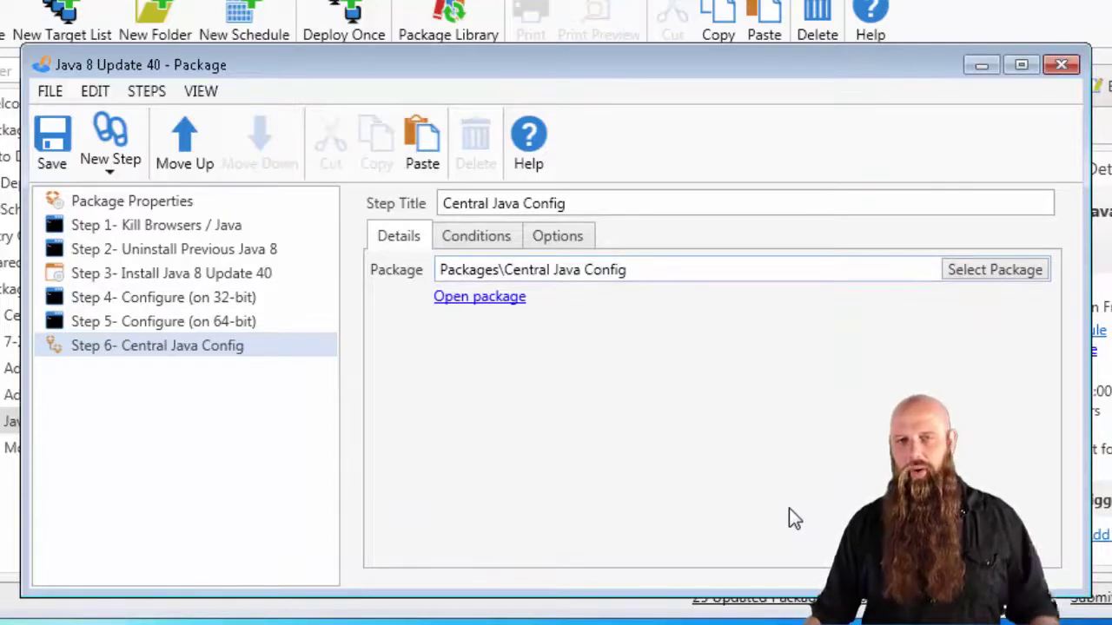
pyautogui.click(48, 144)
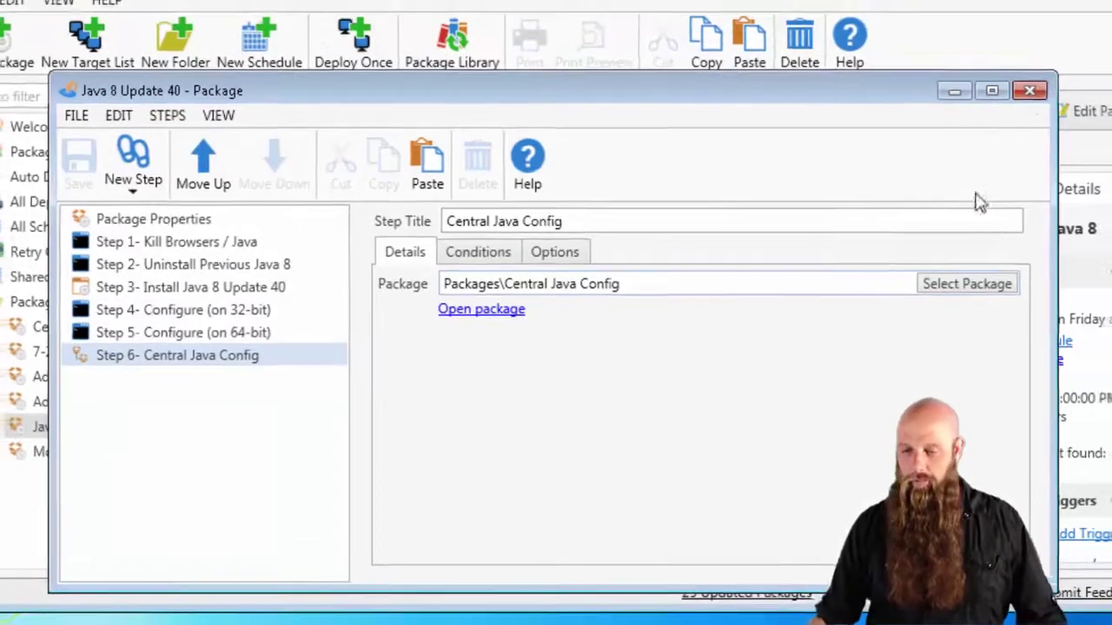
pyautogui.click(1029, 91)
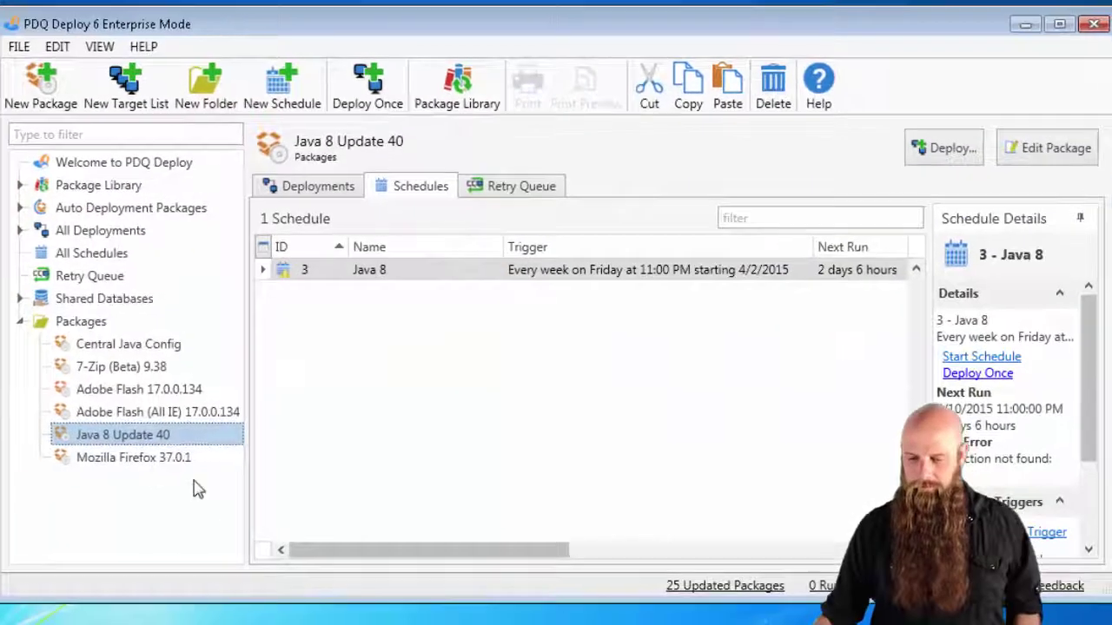
# Deploy the Java 8 Update 40 package once to the computer puddy.
pyautogui.hotkey('ctrl', 'd')
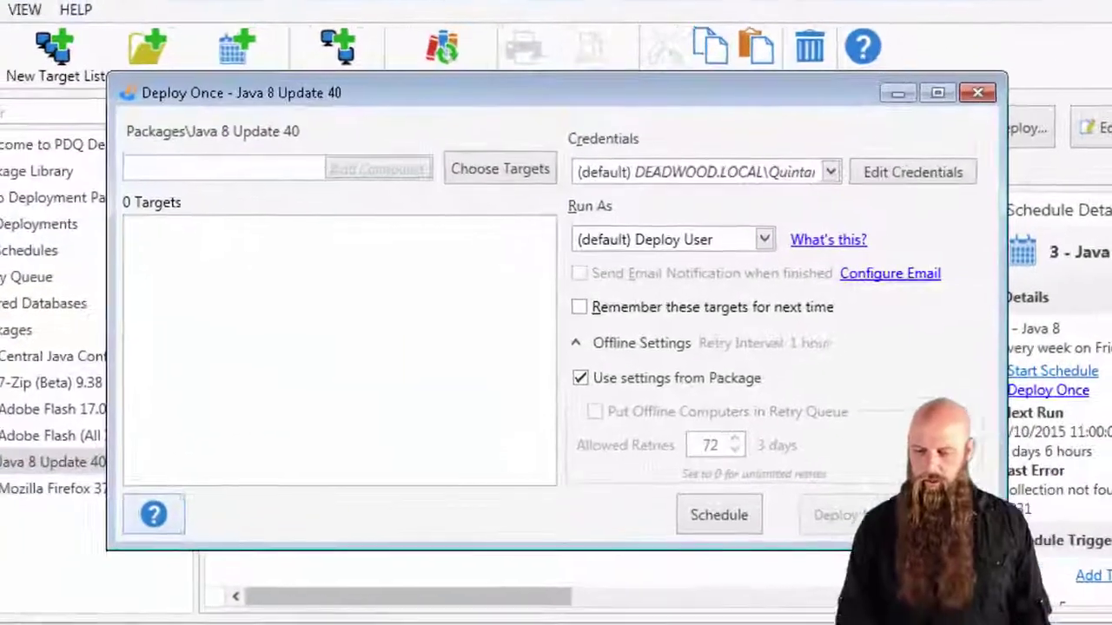
pyautogui.write('puddy')
pyautogui.press('Return')
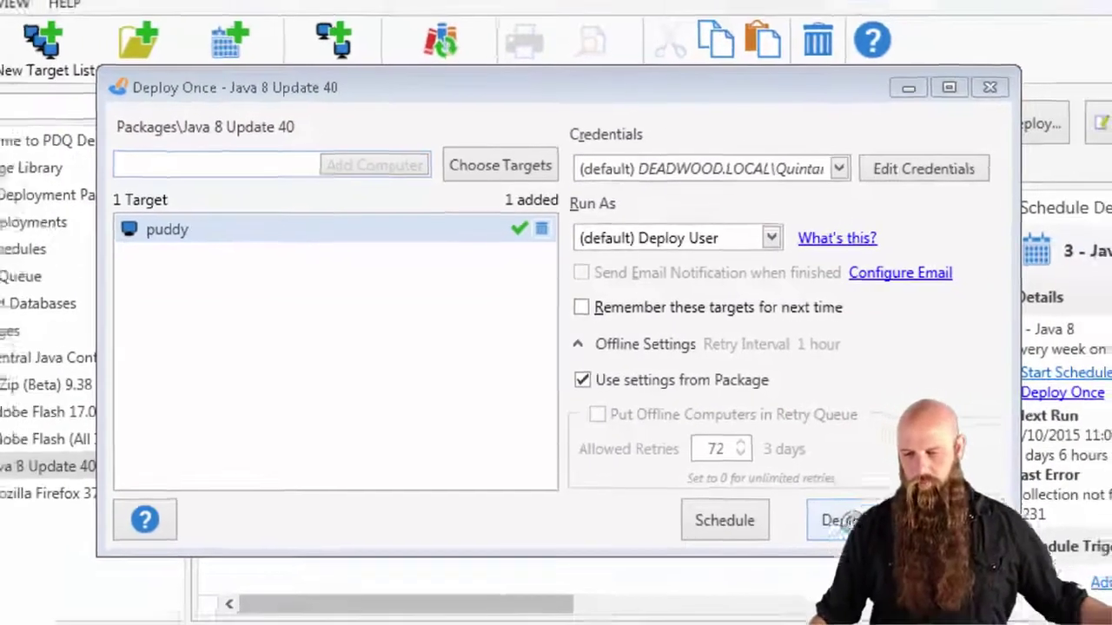
pyautogui.click(838, 519)
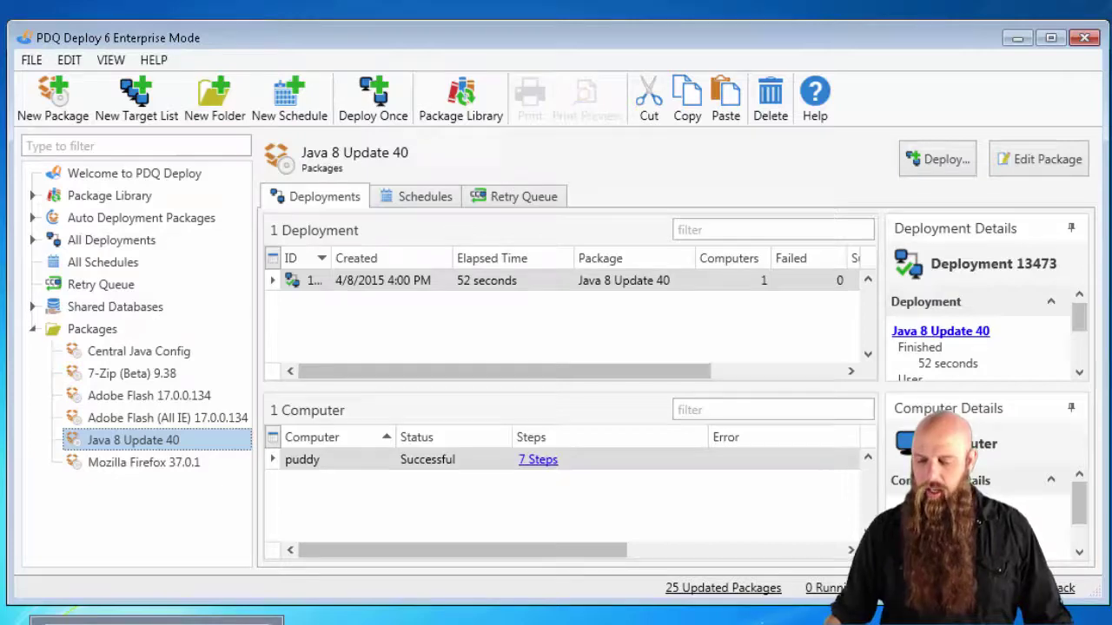
# Switch to the Remote Desktop session on puddy and unlock it by entering the account password.
pyautogui.click(312, 608)
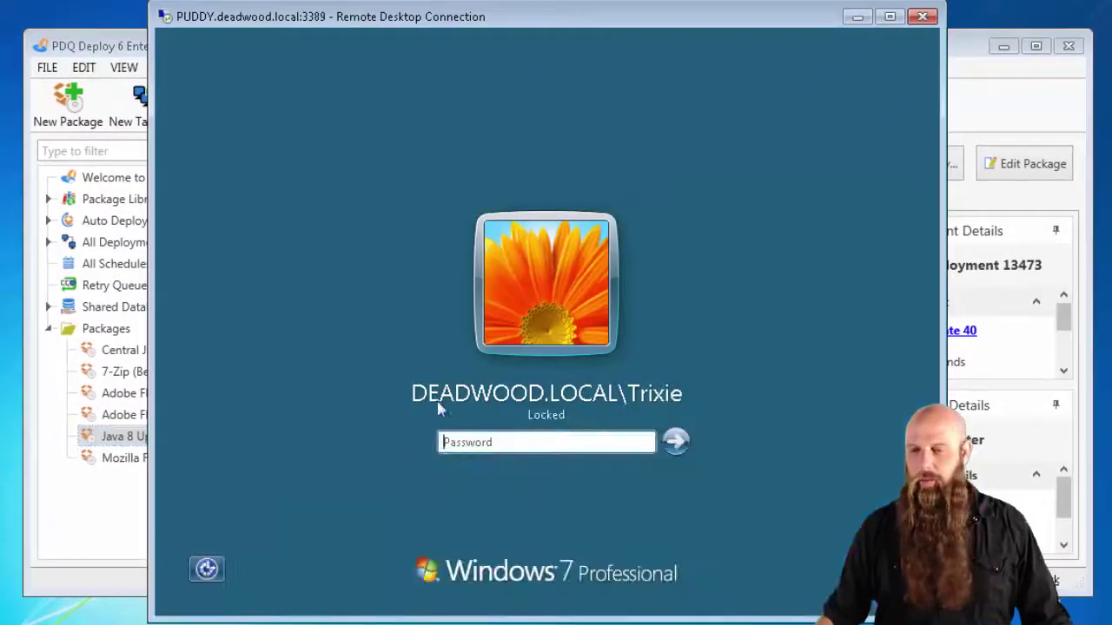
pyautogui.write('*****')
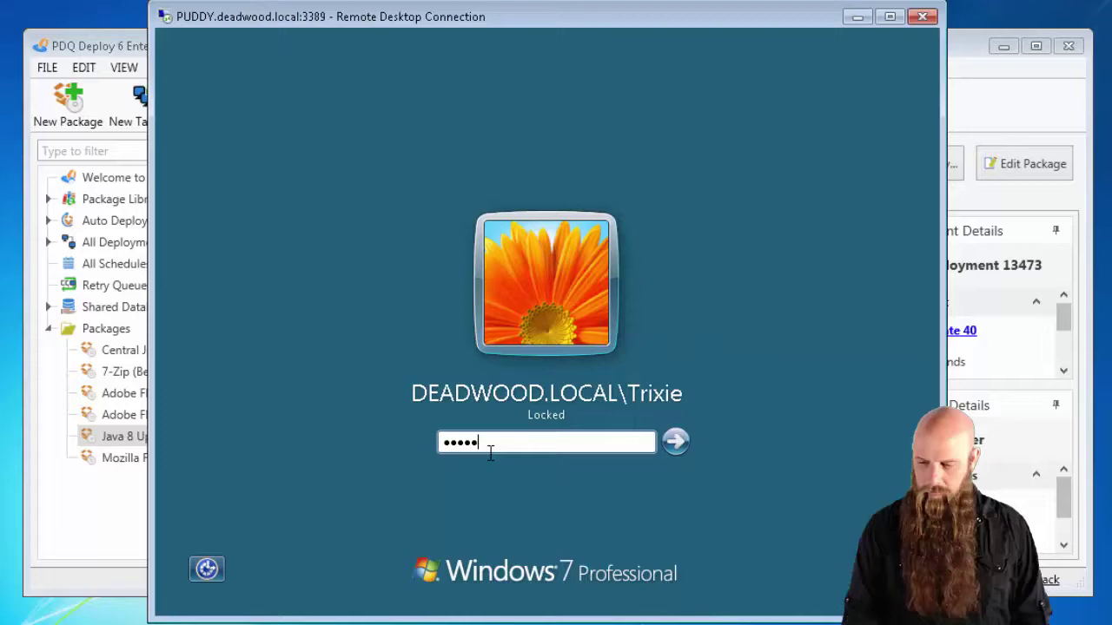
pyautogui.press('Return')
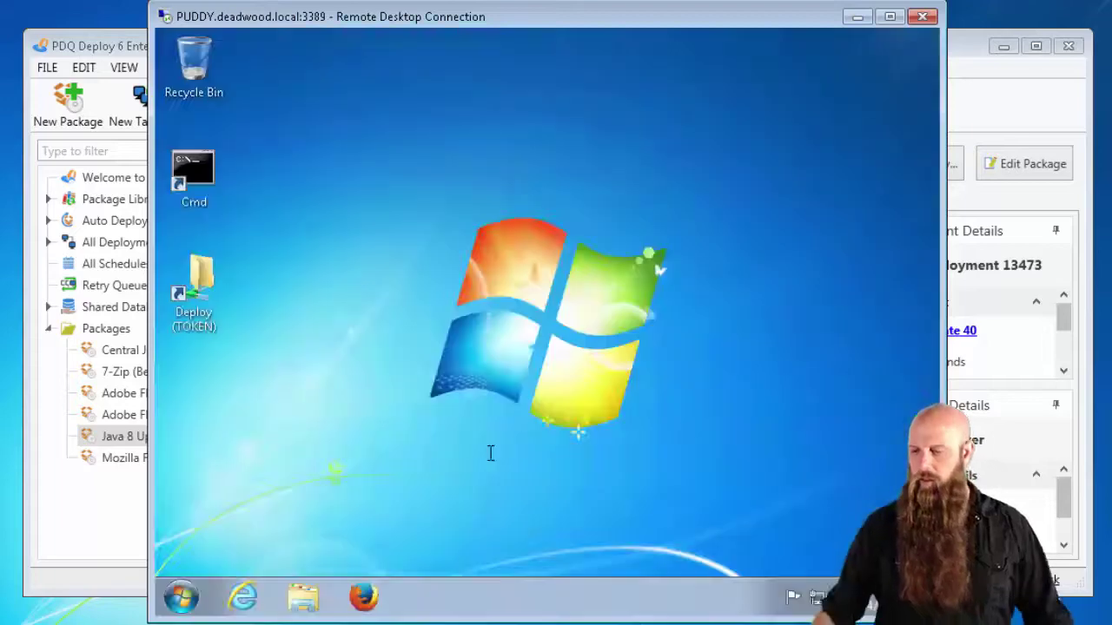
# Examine the security level and Exception Site List in puddy's Java (32-bit) settings, close them without changes, and minimize the remote session.
pyautogui.click(205, 598)
pyautogui.click(459, 360)
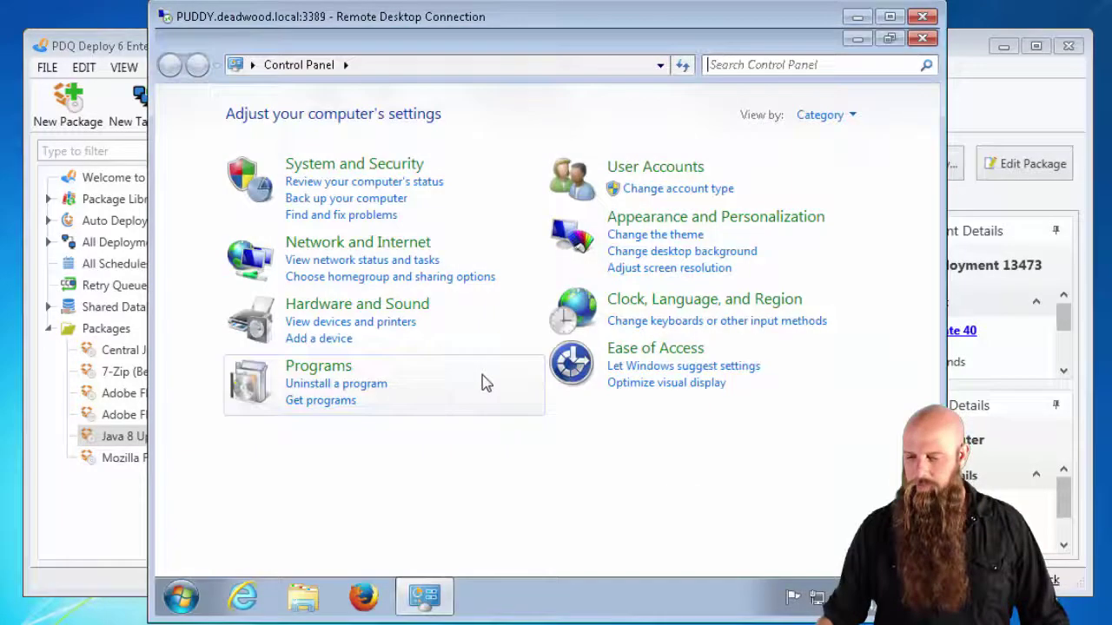
pyautogui.click(310, 370)
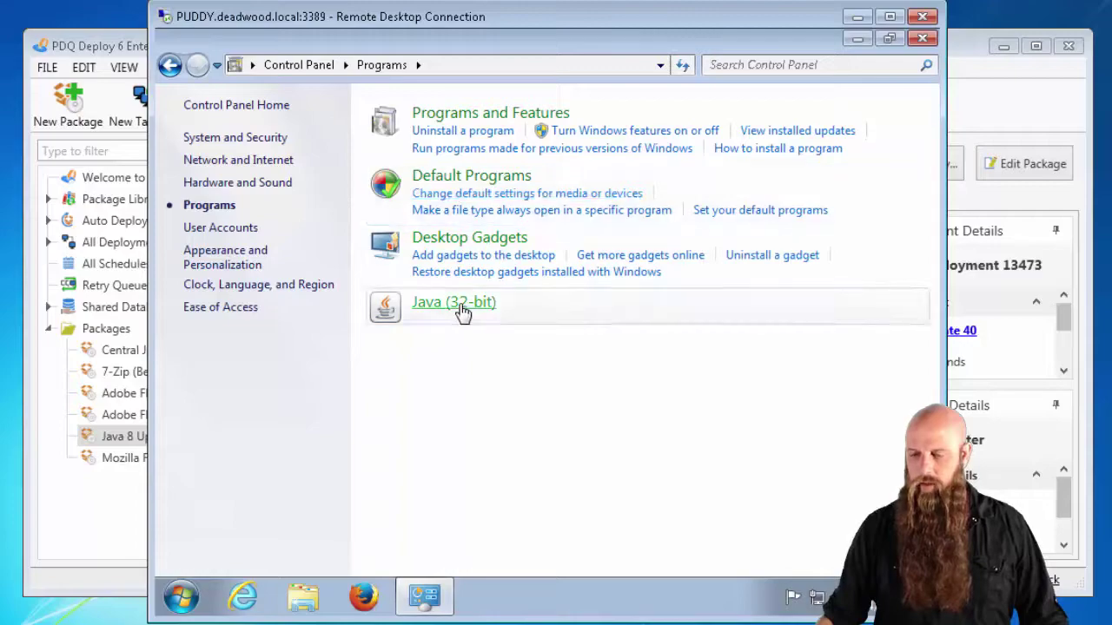
pyautogui.click(459, 304)
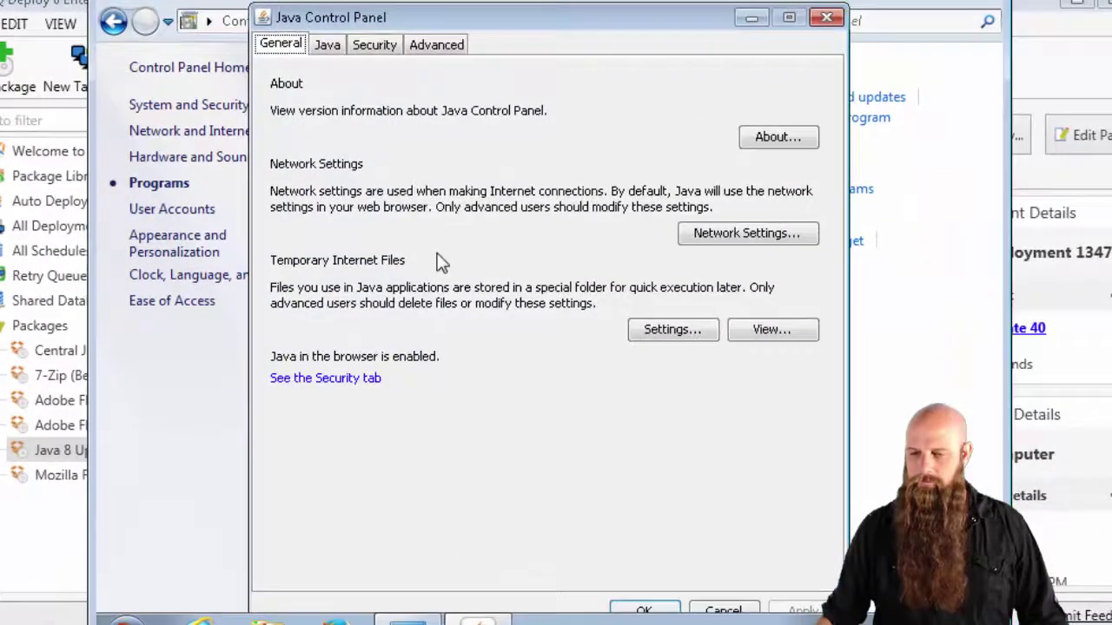
pyautogui.click(373, 46)
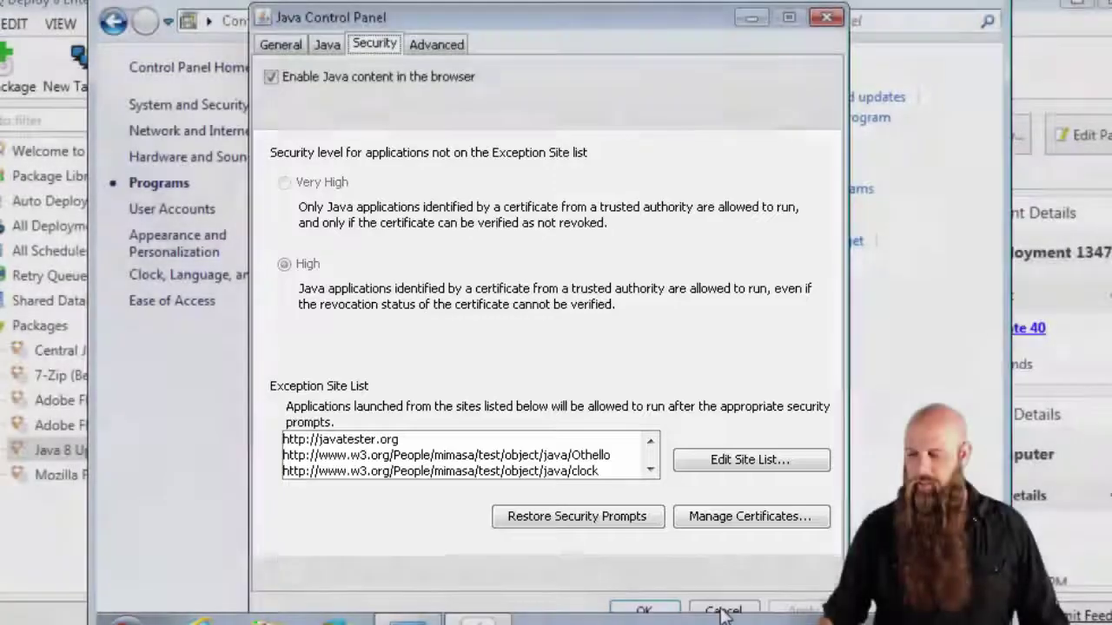
pyautogui.click(723, 609)
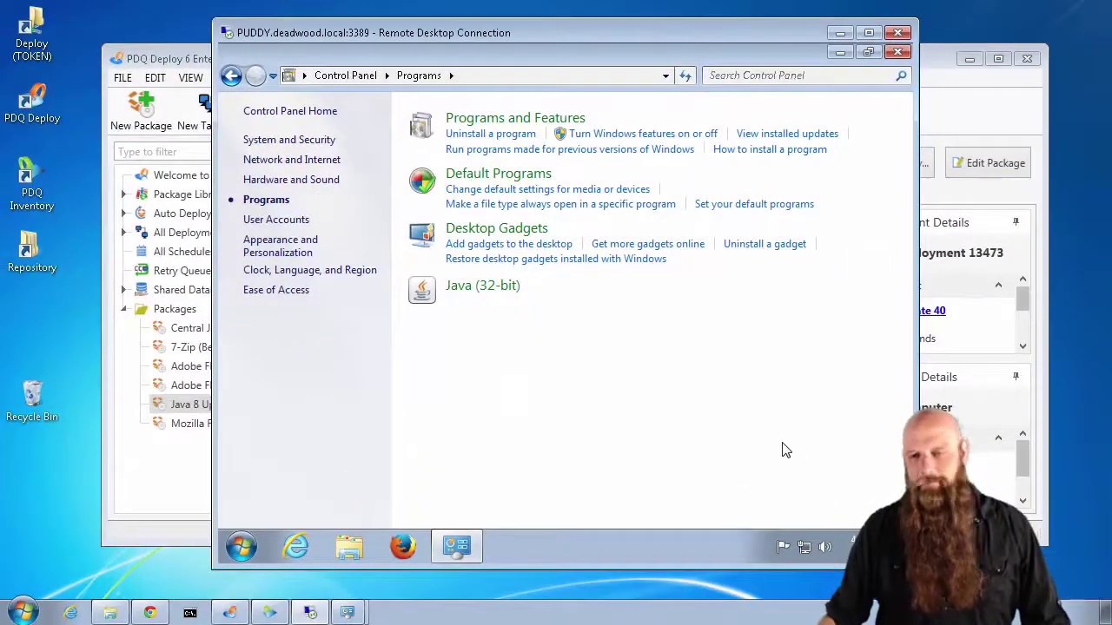
pyautogui.click(898, 52)
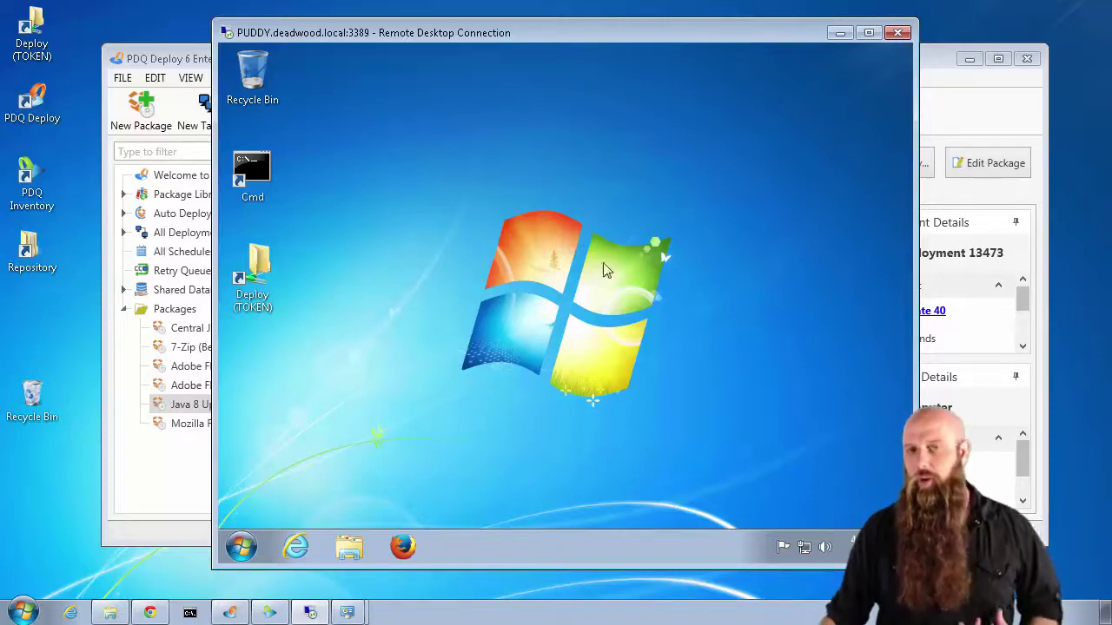
pyautogui.click(840, 35)
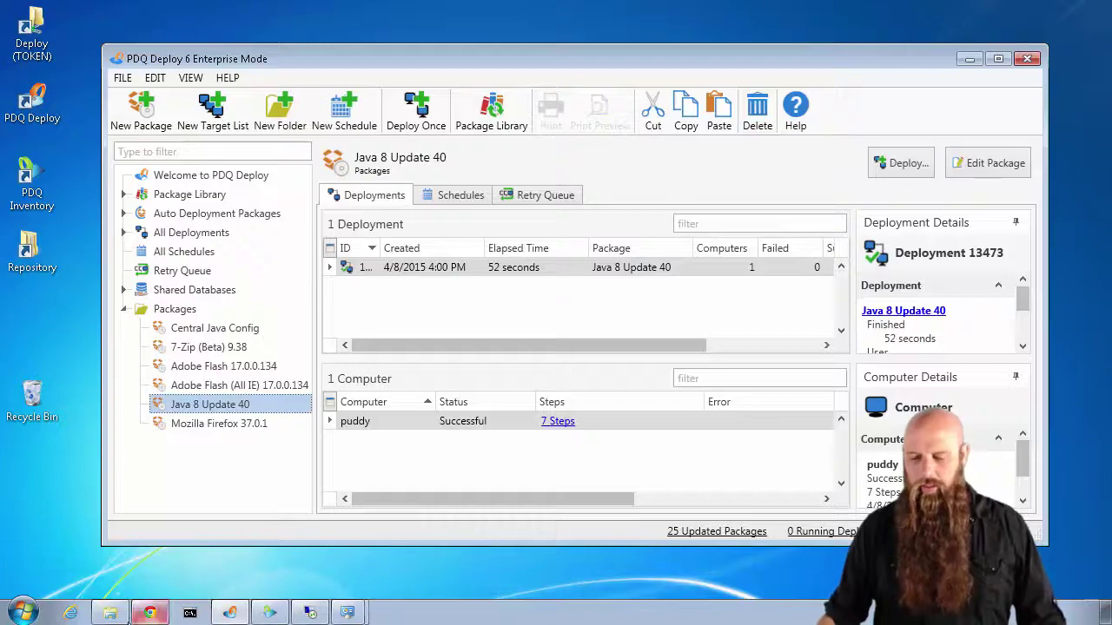
# Examine deployment.config from the Local subfolder of the JavaCentral share in Notepad++, and close the editor and the folder window.
pyautogui.click(110, 612)
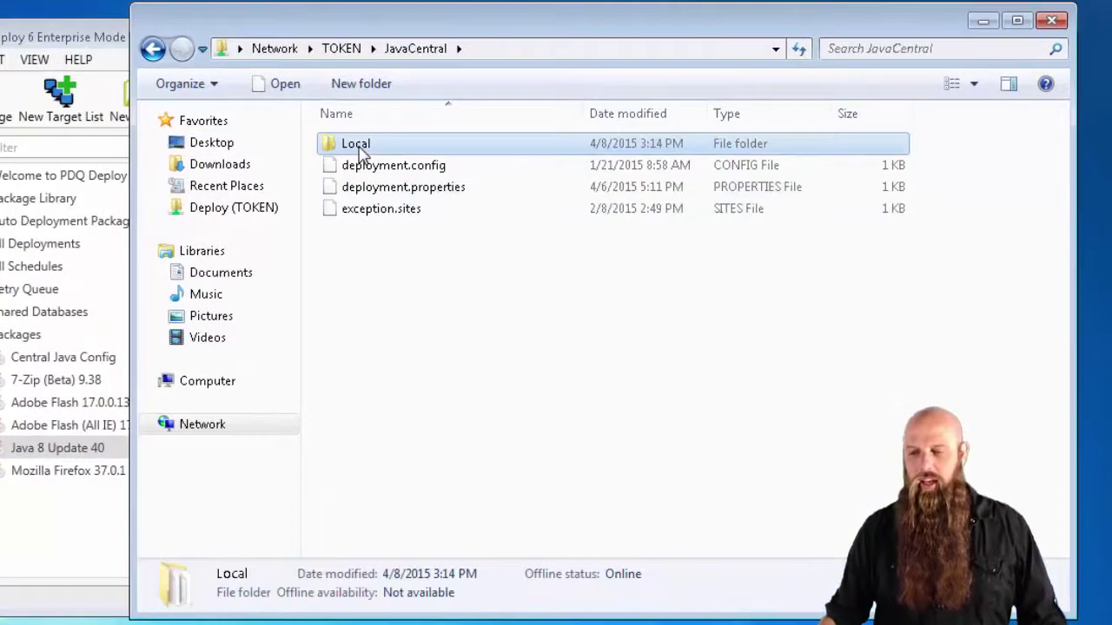
pyautogui.doubleClick(442, 147)
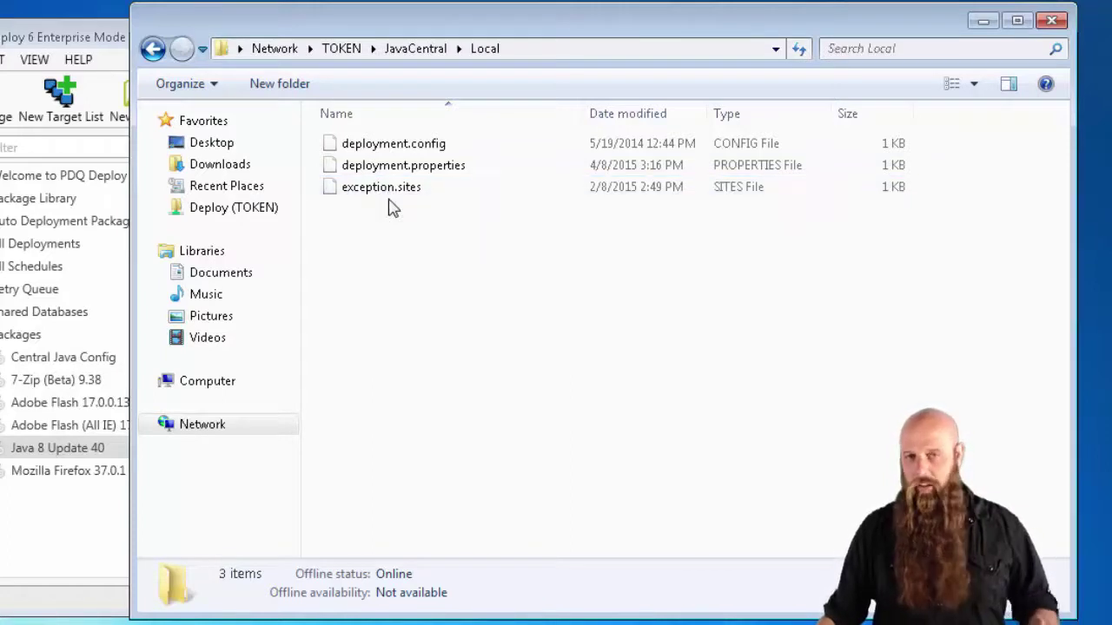
pyautogui.rightClick(400, 146)
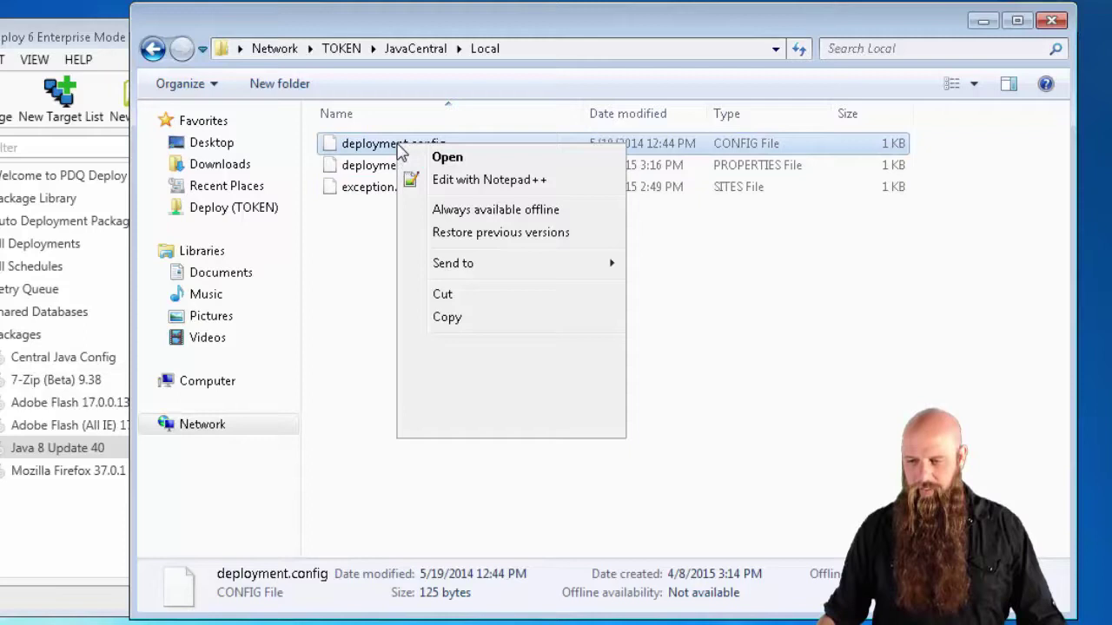
pyautogui.click(434, 183)
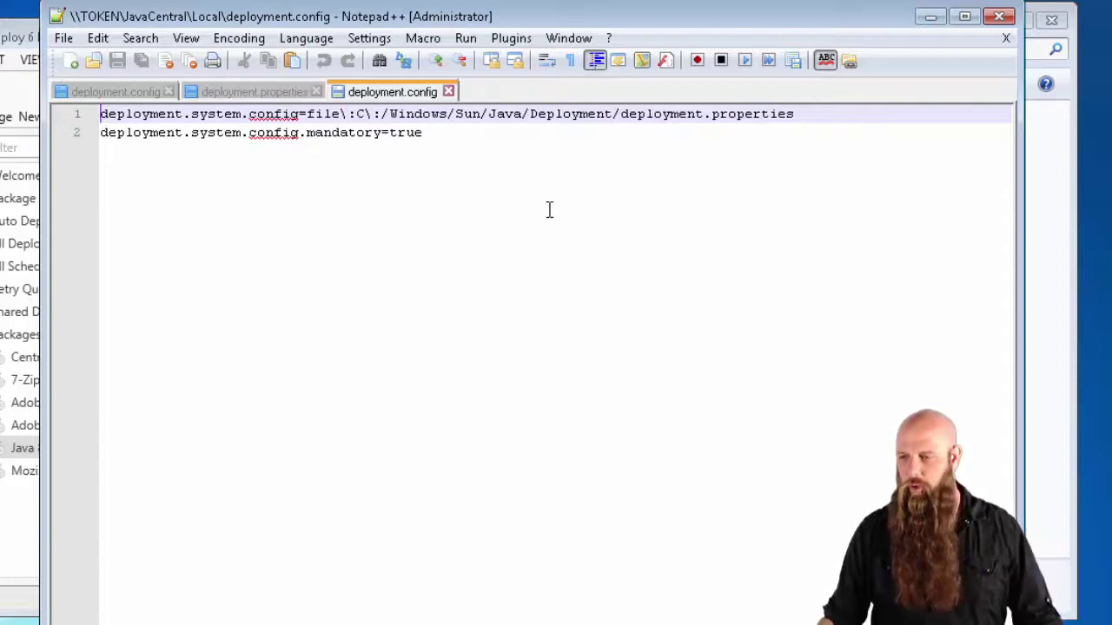
pyautogui.click(1000, 19)
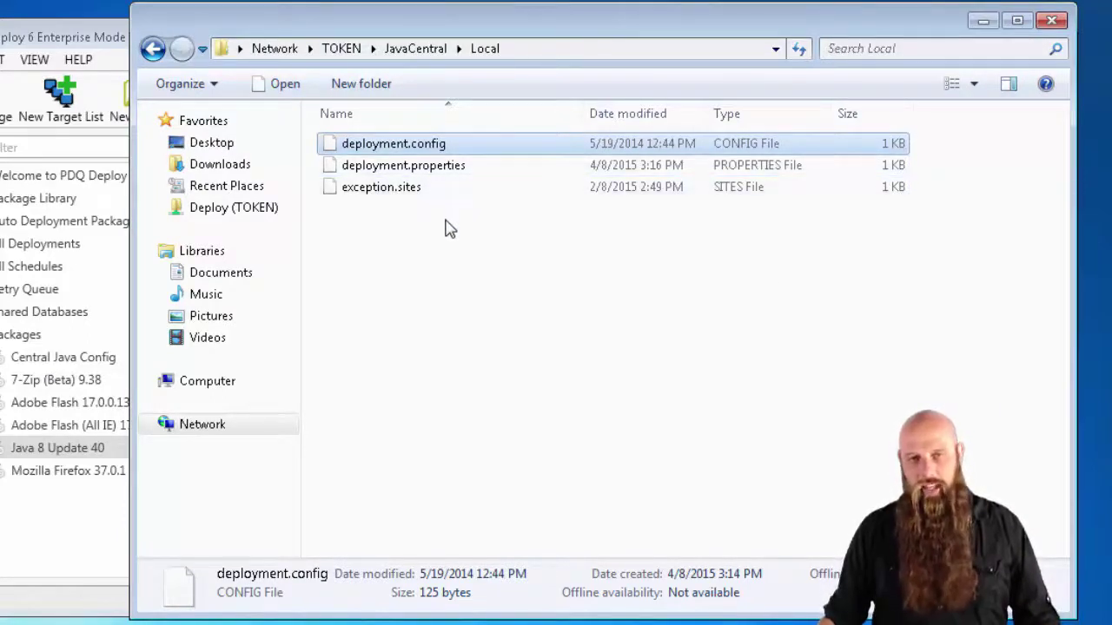
pyautogui.click(1051, 19)
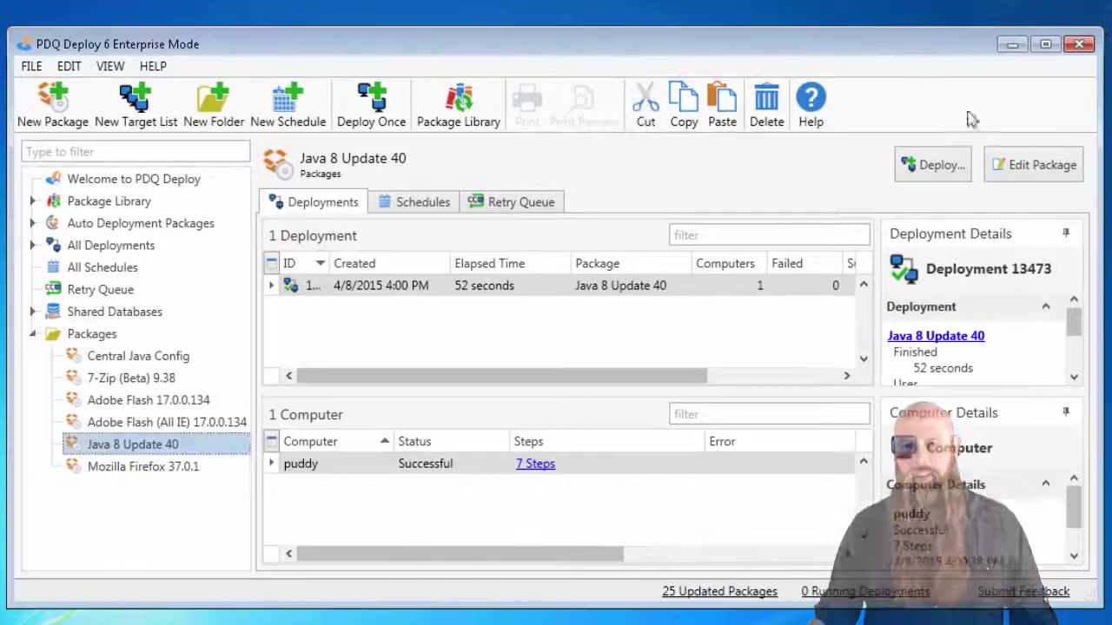